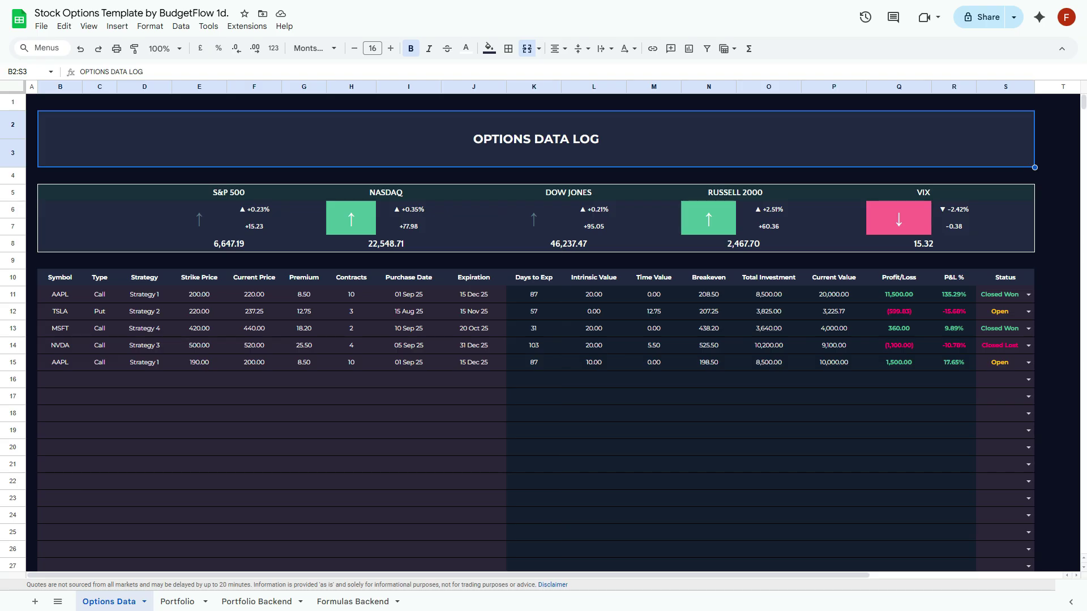
Examine the symbol and type entries in the first rows of the options data log
click(199, 328)
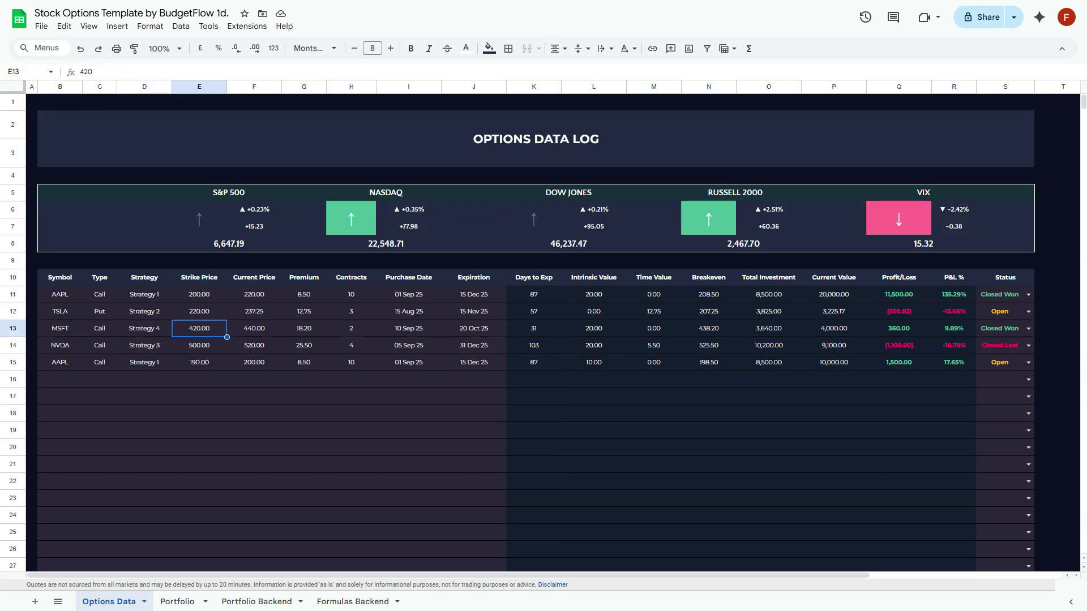
click(100, 328)
click(100, 312)
click(100, 294)
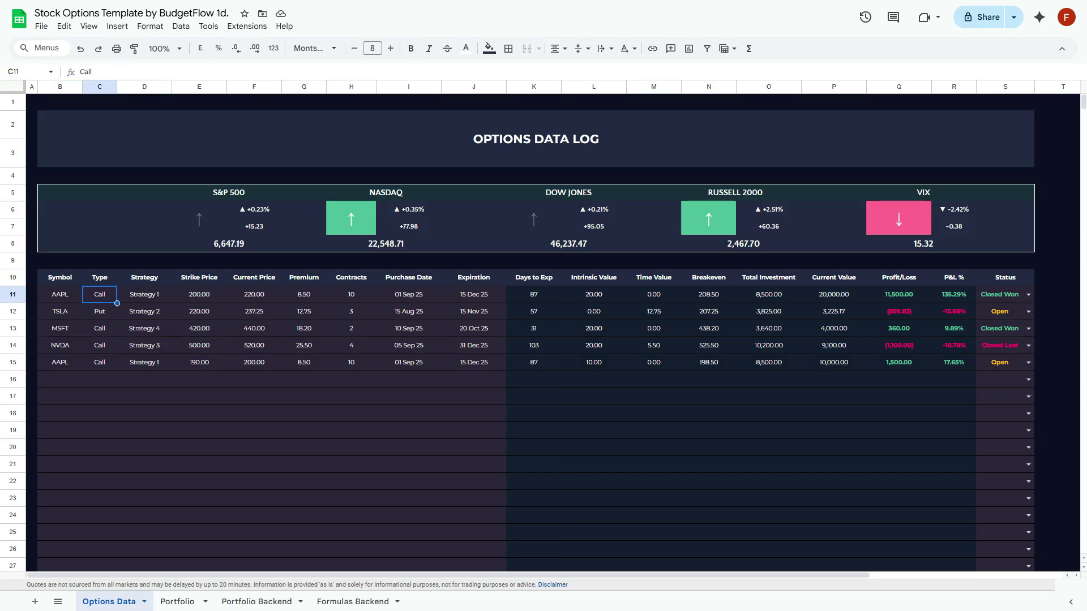
click(60, 294)
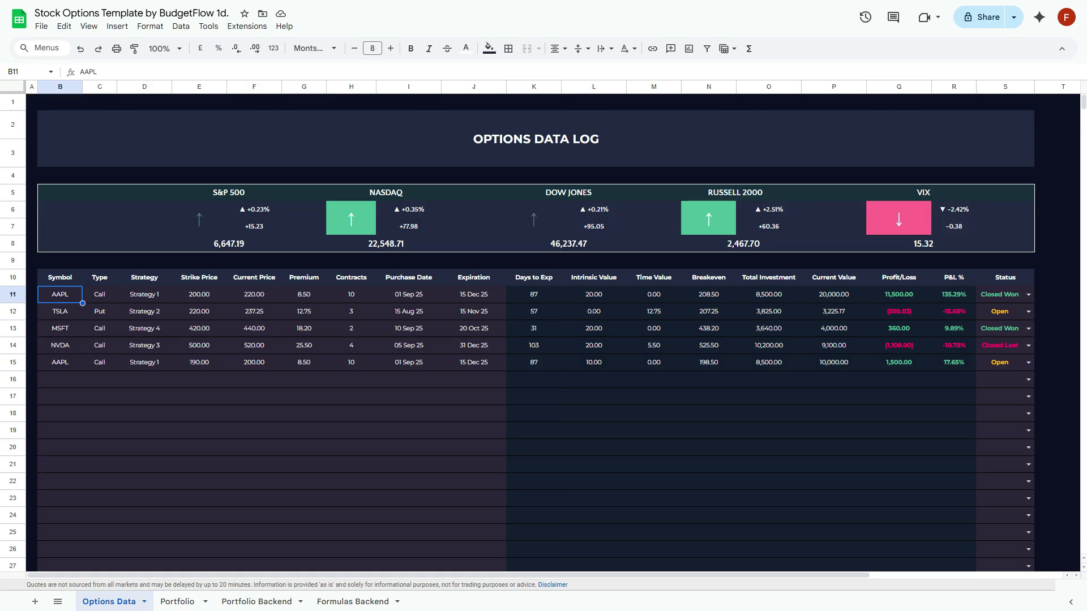
click(99, 294)
click(60, 294)
click(100, 294)
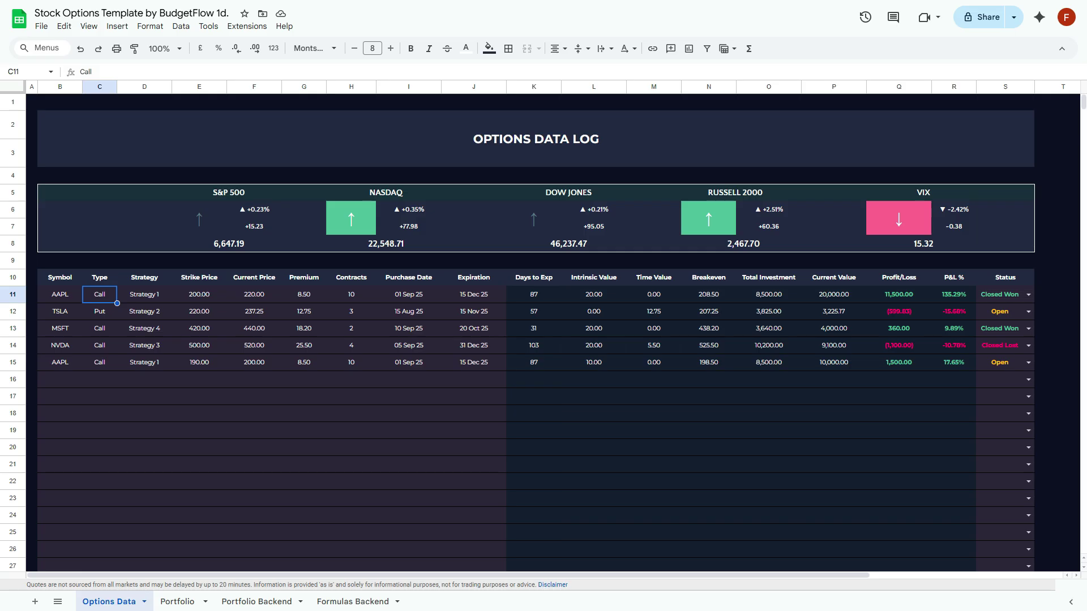
Select the manual input cells of the first AAPL trade from Symbol to Expiration, B11:J11
click(60, 294)
key(shift+Right)
key(shift+Right)
key(shift+Right)
key(shift+Right)
key(shift+Right)
key(shift+Right)
key(shift+Right)
key(shift+Right)
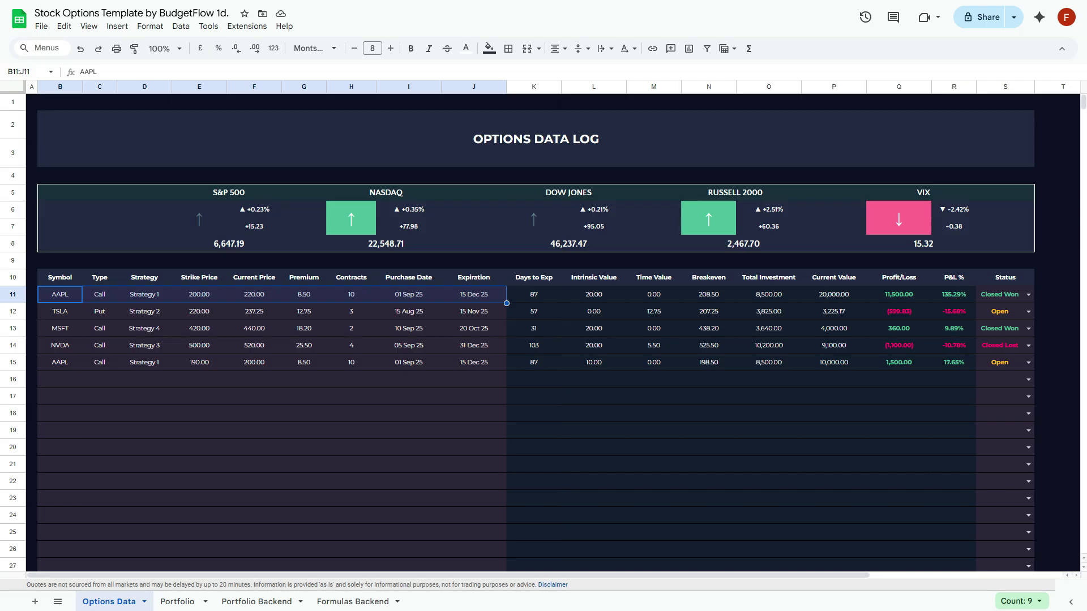
Inspect the first trade's entries one by one from Strategy through Strike Price, Premium and Contracts to Expiration
click(145, 295)
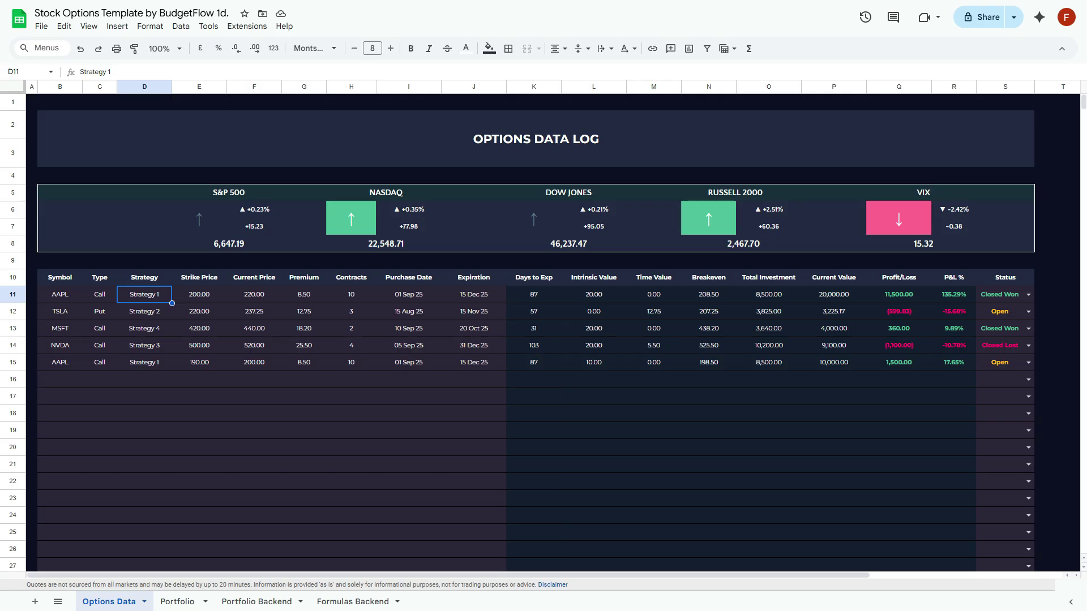
click(200, 295)
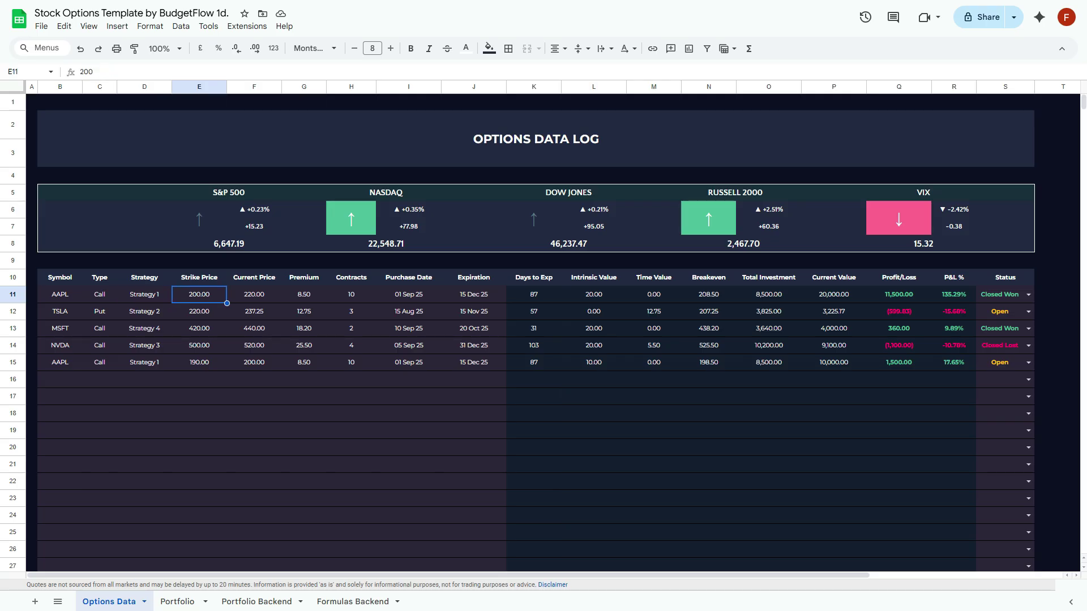
click(254, 294)
click(304, 294)
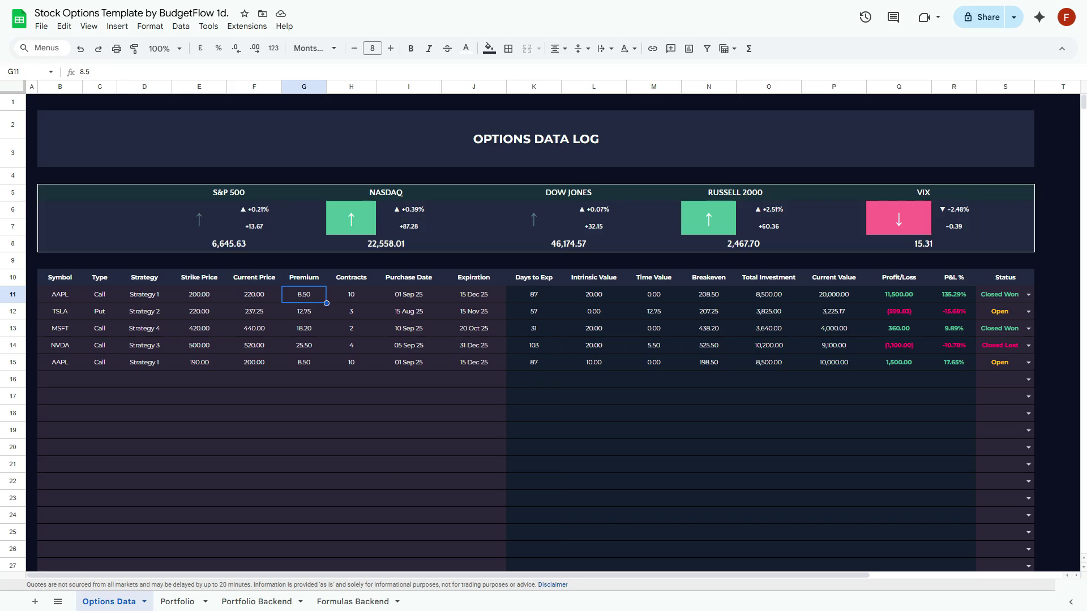
click(351, 295)
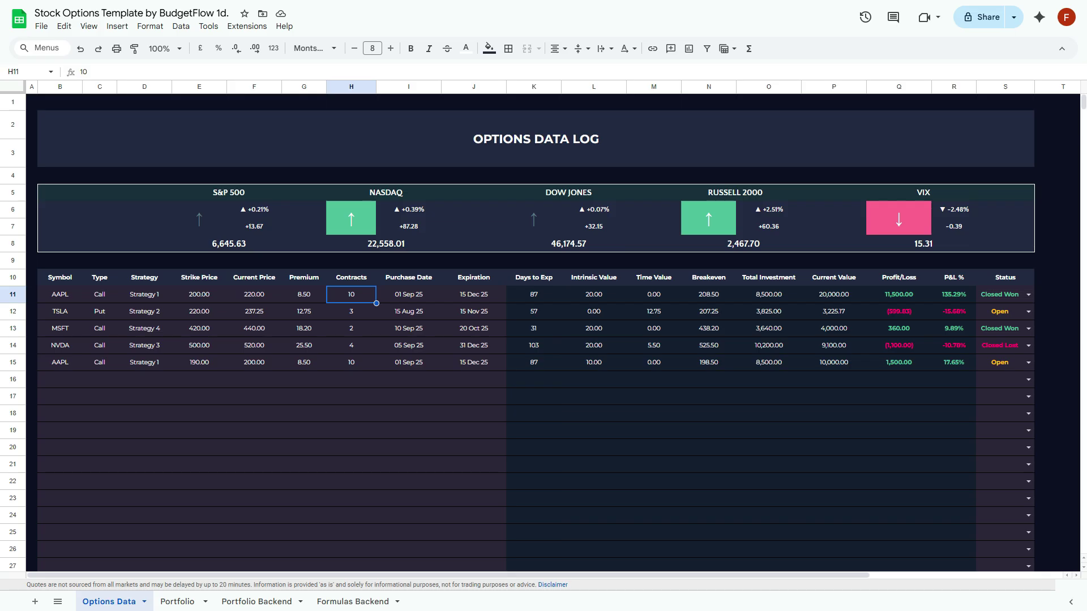
click(409, 295)
click(474, 294)
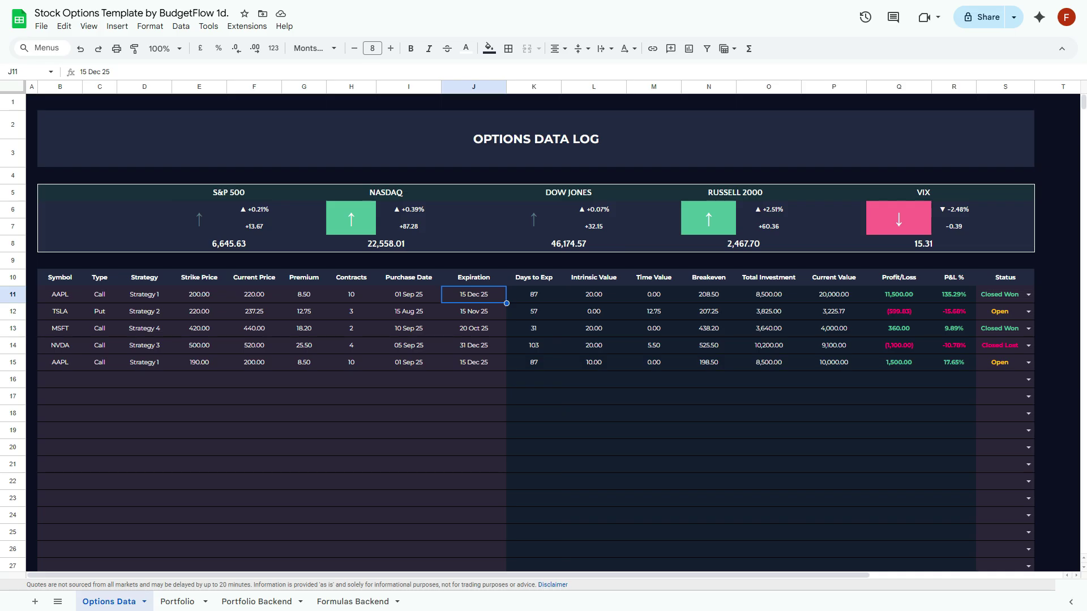
Inspect the formulas behind the first trade's calculated columns, from Days to Exp through Current Value to P&L %
click(534, 295)
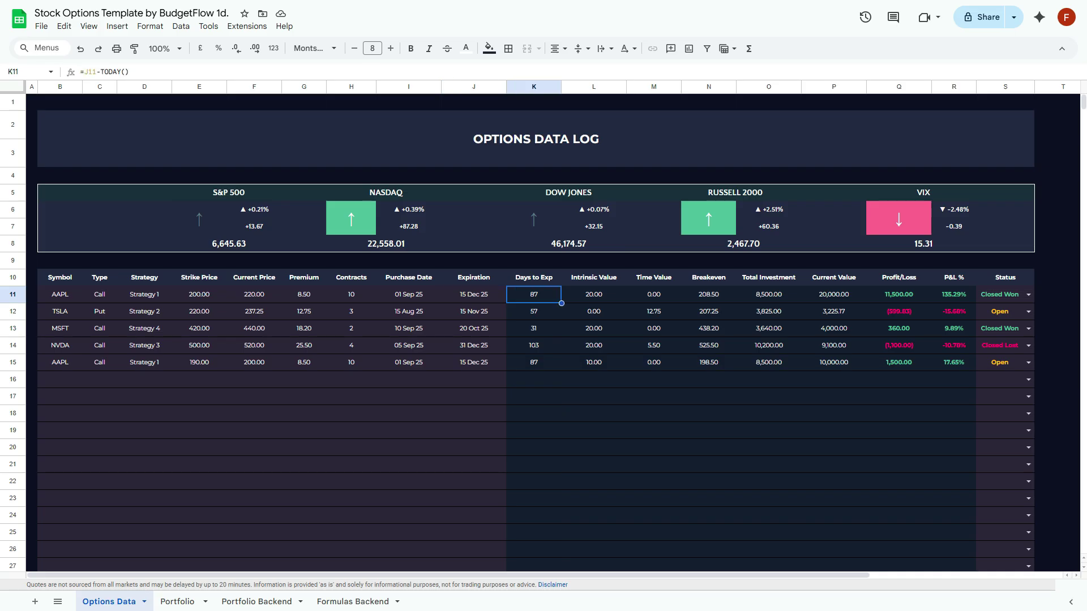
click(654, 294)
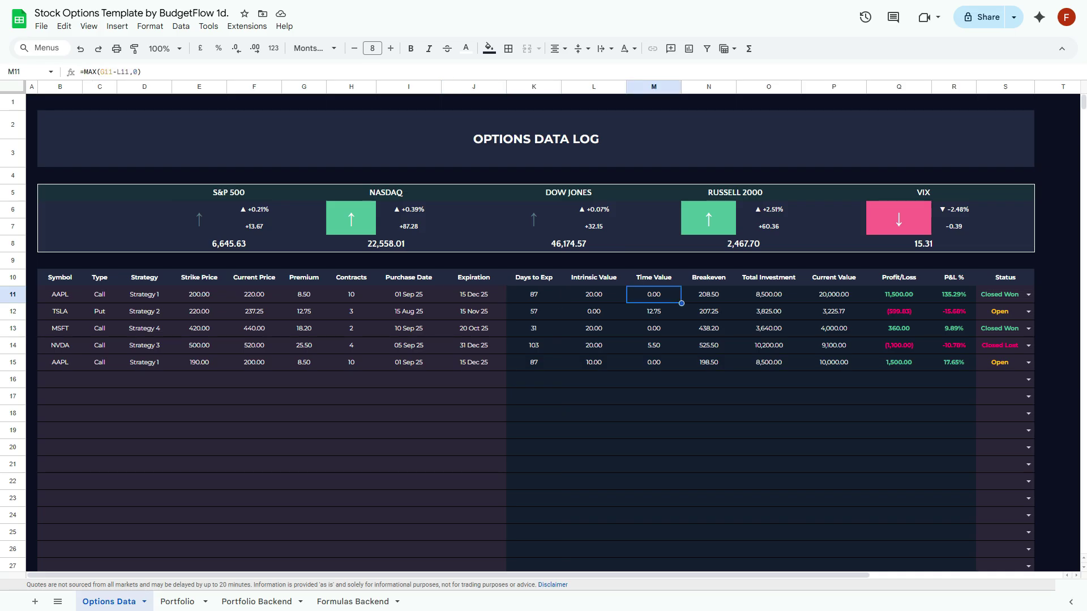
click(768, 294)
click(833, 294)
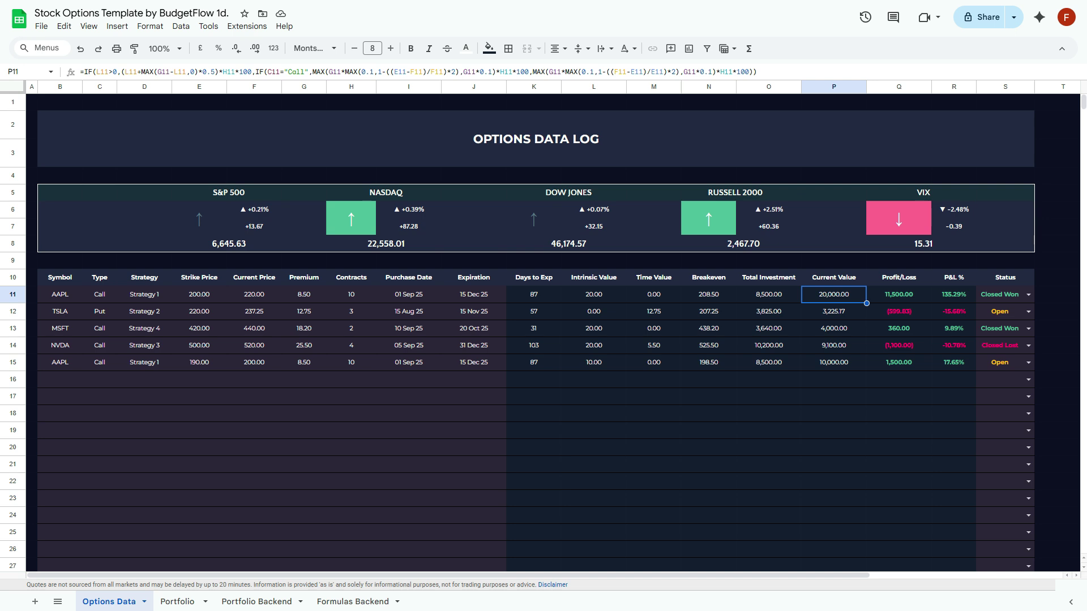
click(899, 294)
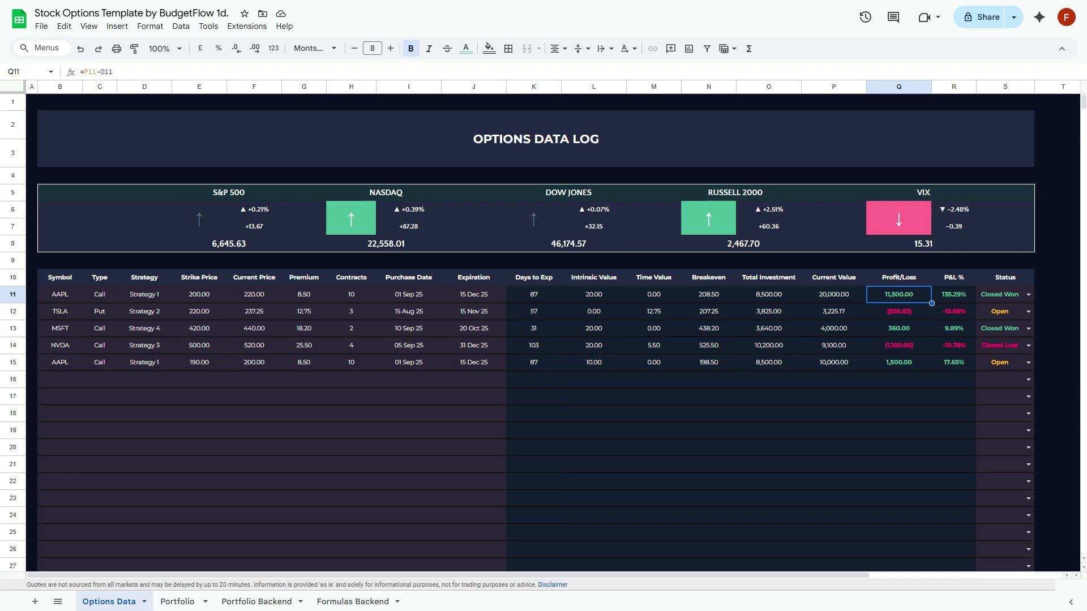
click(954, 294)
Show the status choices for the first trade and keep it on Closed Won
click(1000, 294)
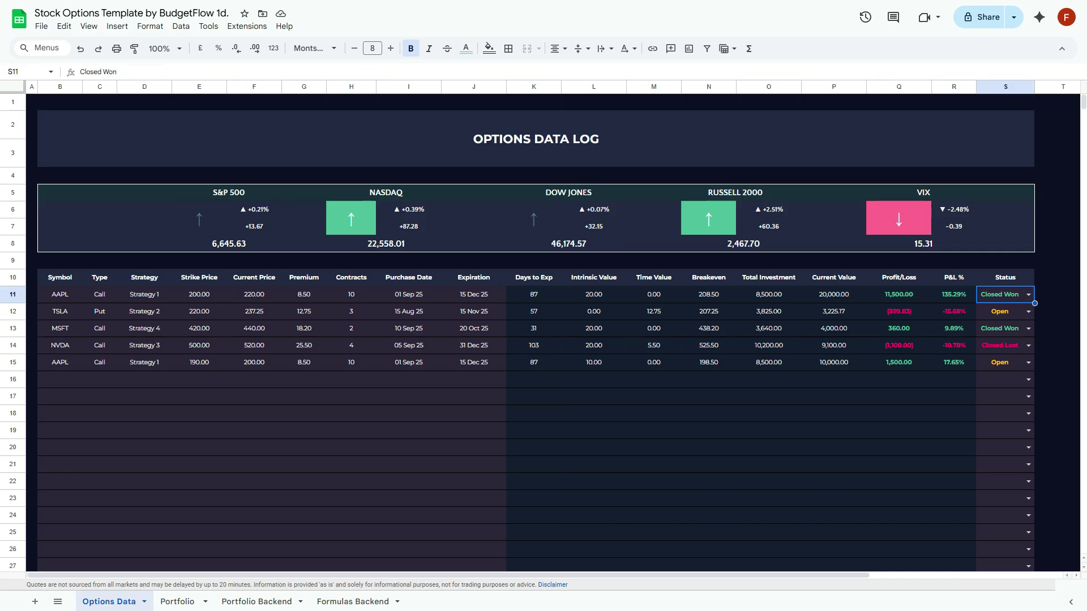
key(Return)
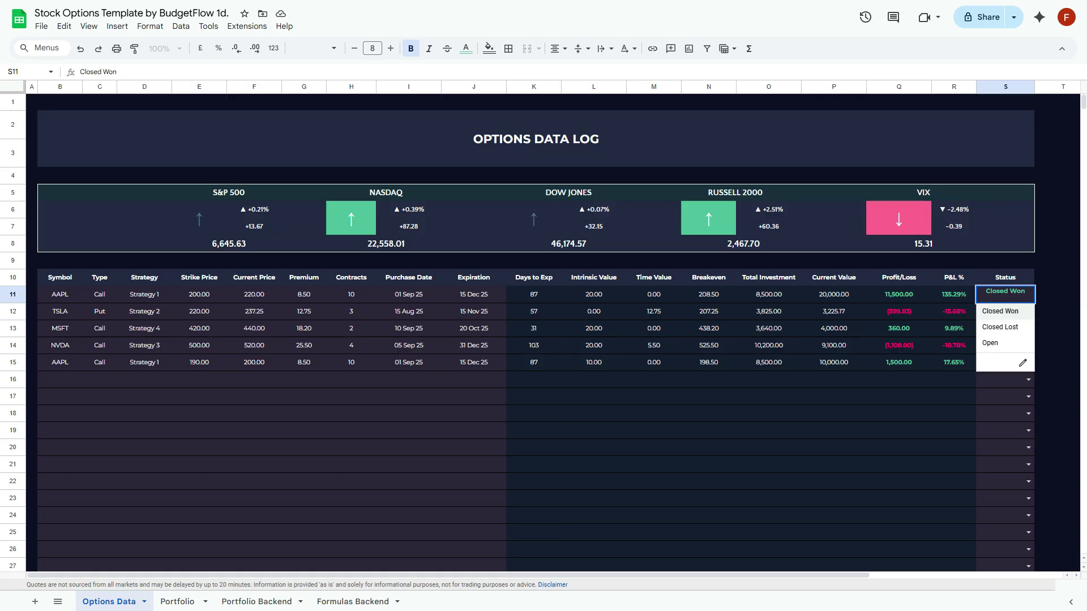
key(Return)
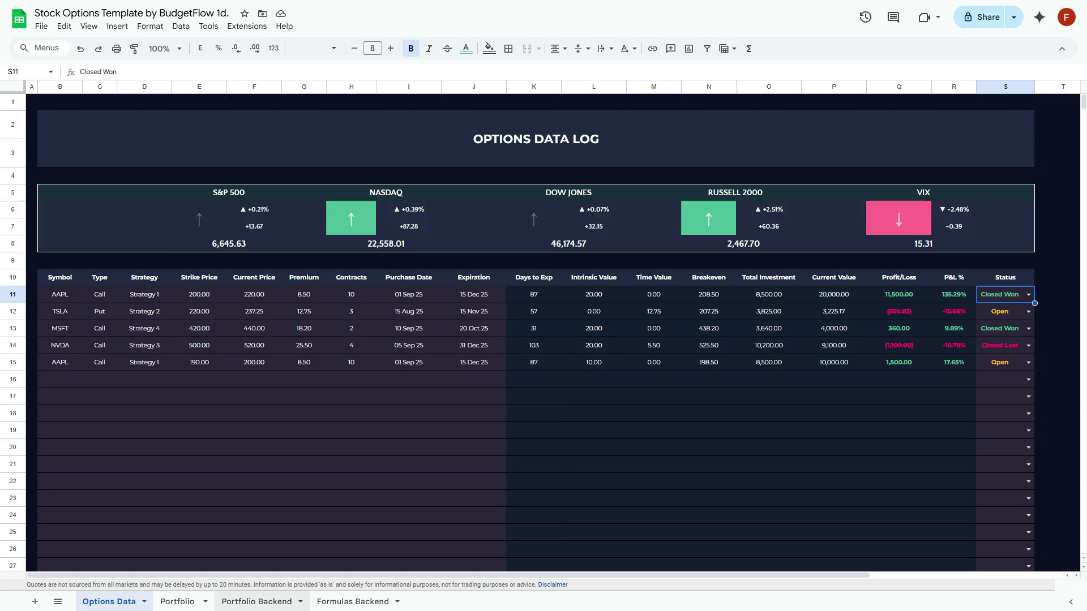
Open the Portfolio sheet and widen the empty column A beside the portfolio summary
click(177, 602)
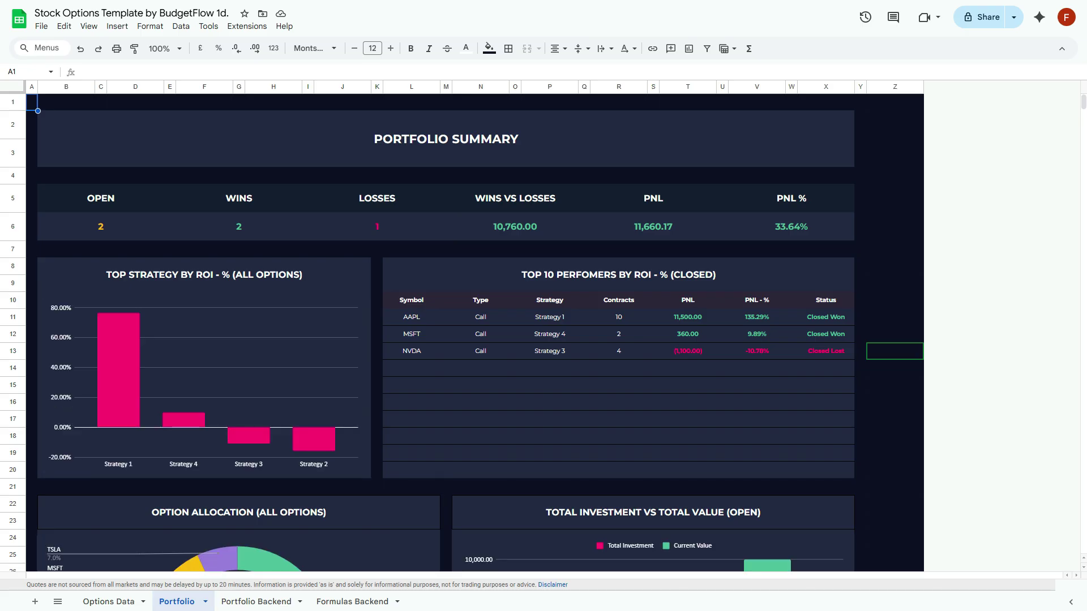
drag(38, 87, 129, 86)
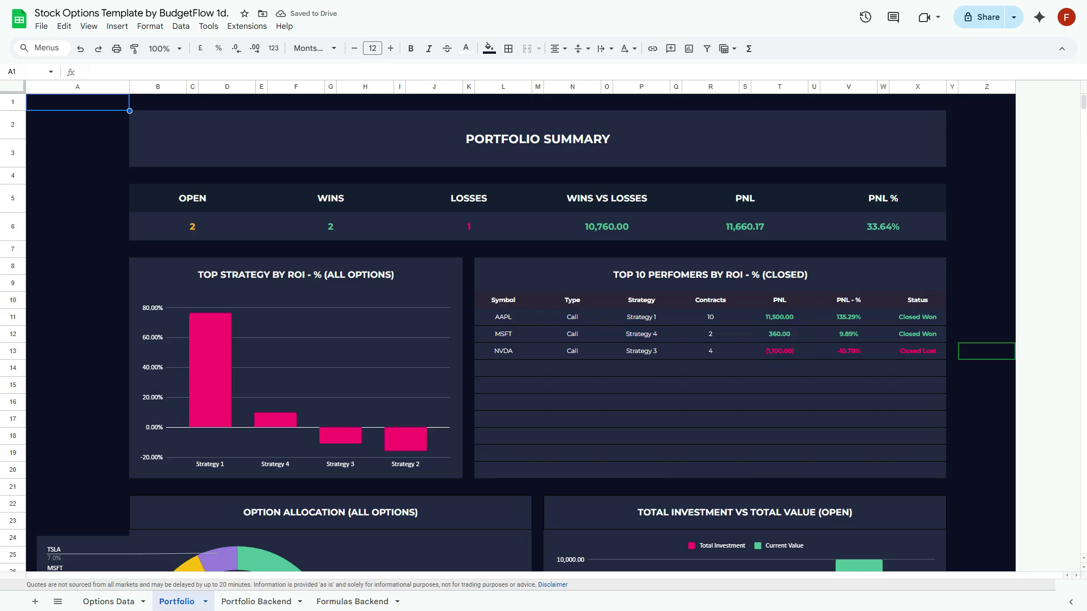
click(261, 227)
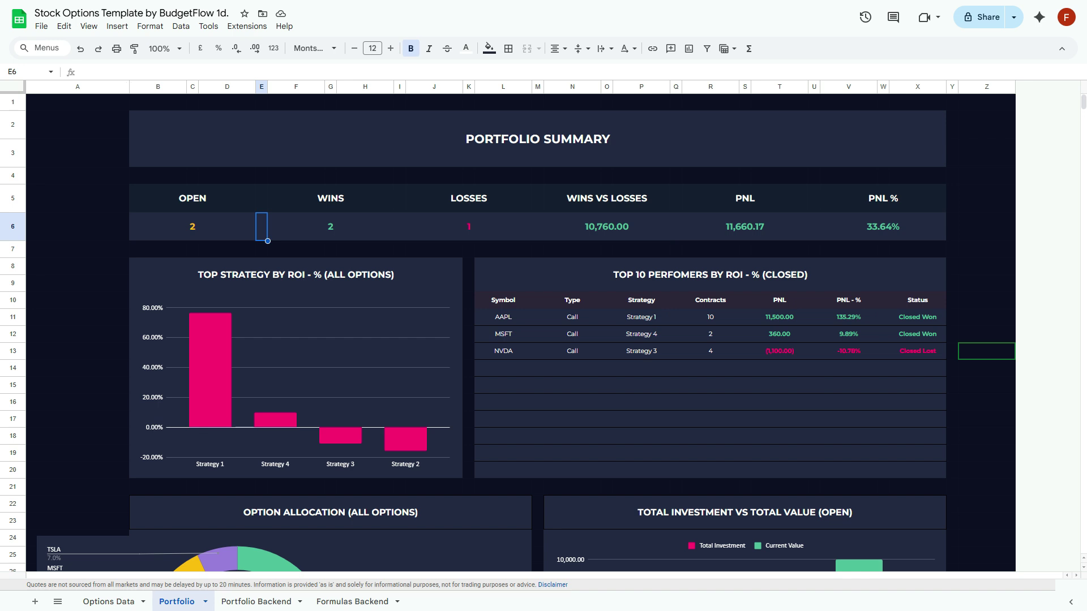
Review the table of top 10 performers by ROI, including the PNL cell in the MSFT row
scroll(508, 333, down, 1)
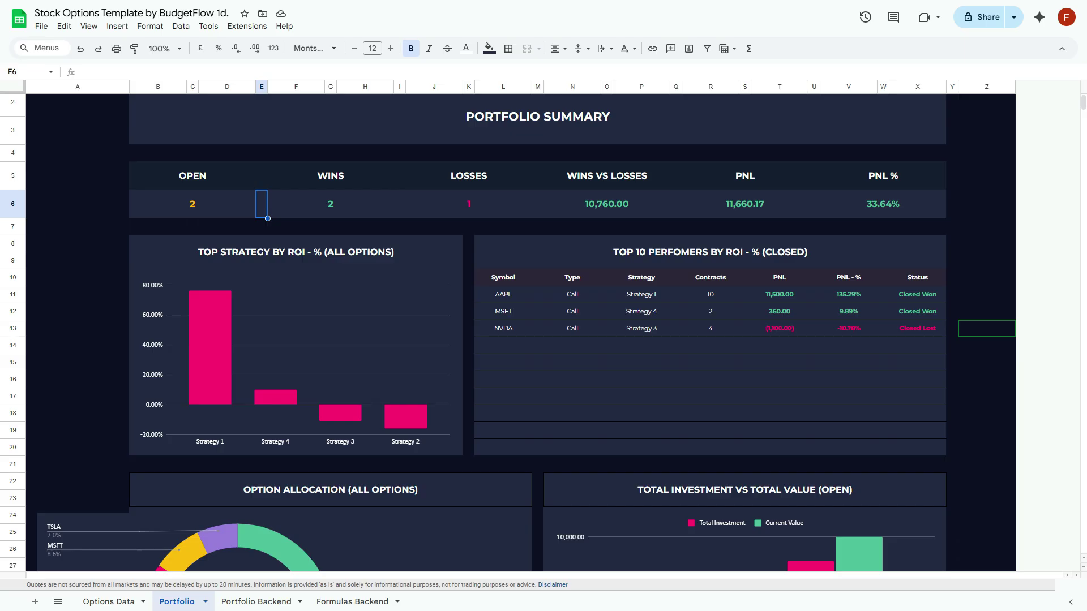
click(710, 312)
click(745, 312)
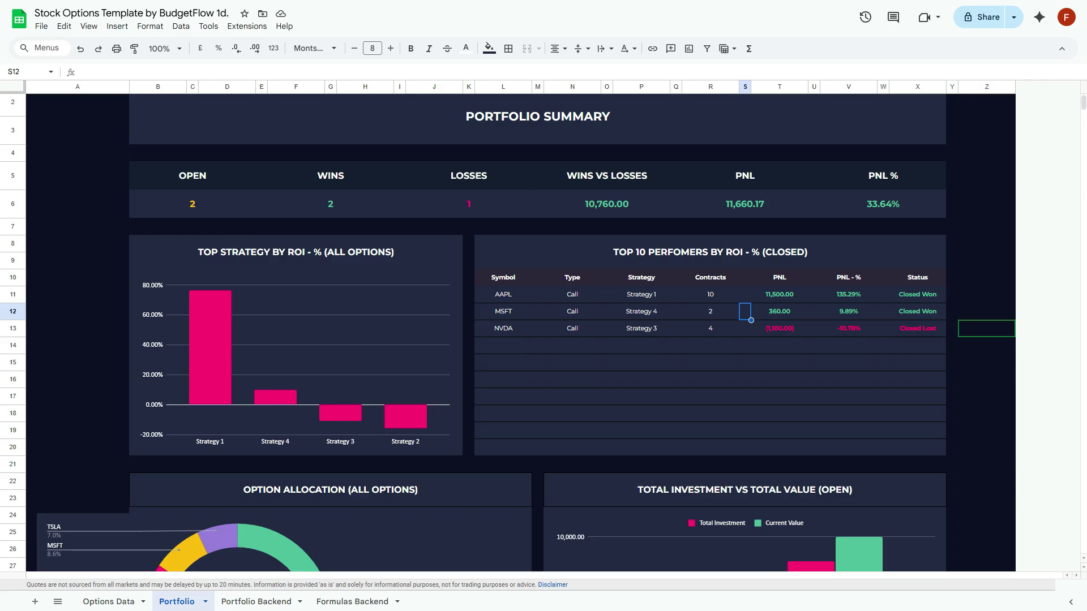
click(780, 312)
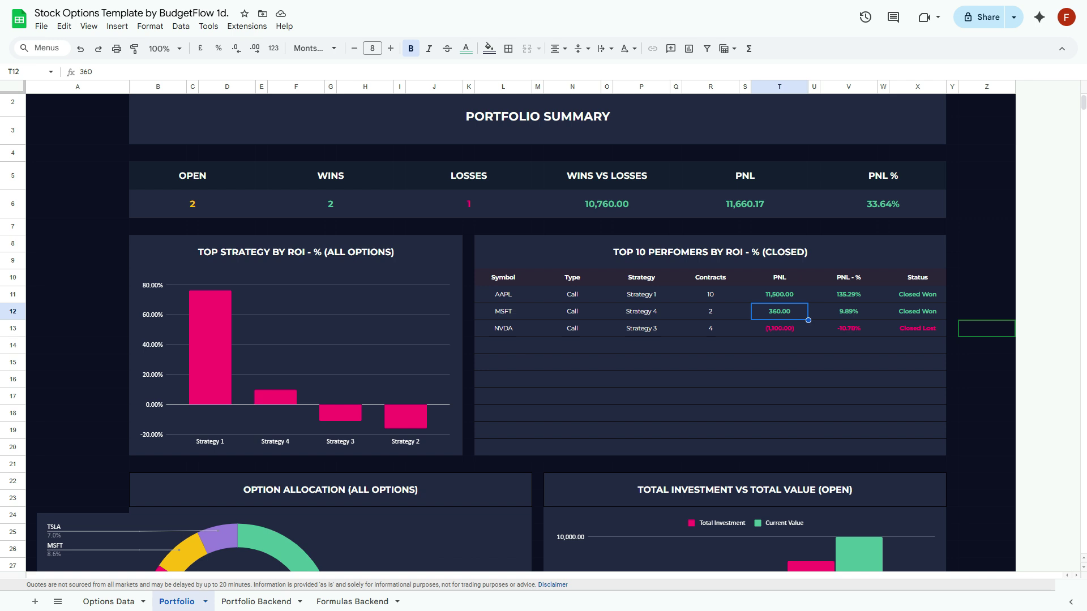
Move the option allocation donut chart so it lines up beneath its Option Allocation (All Options) heading
scroll(509, 337, down, 3)
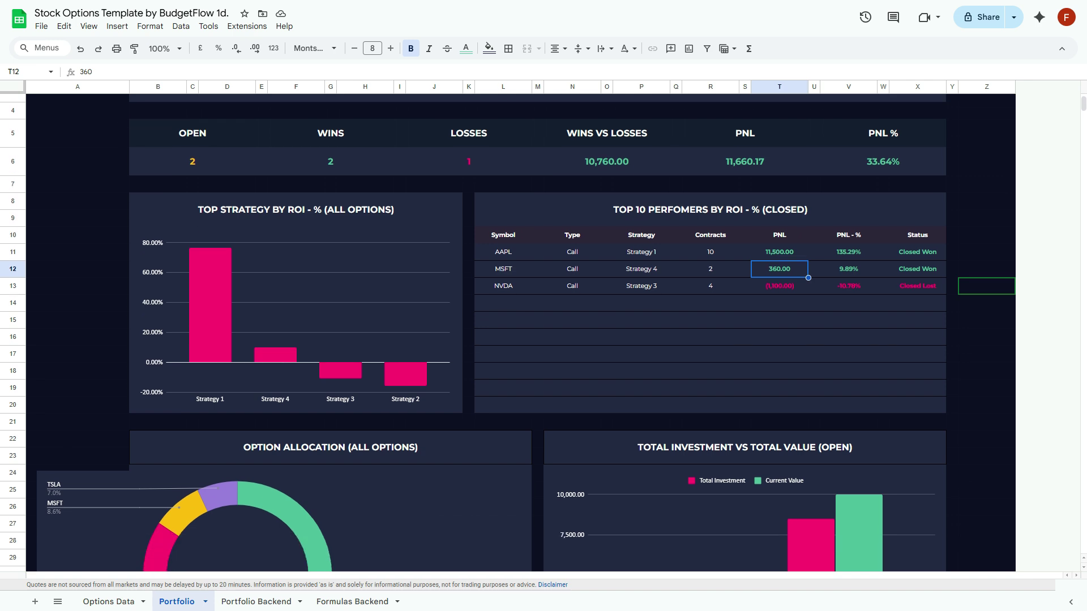
scroll(510, 337, down, 3)
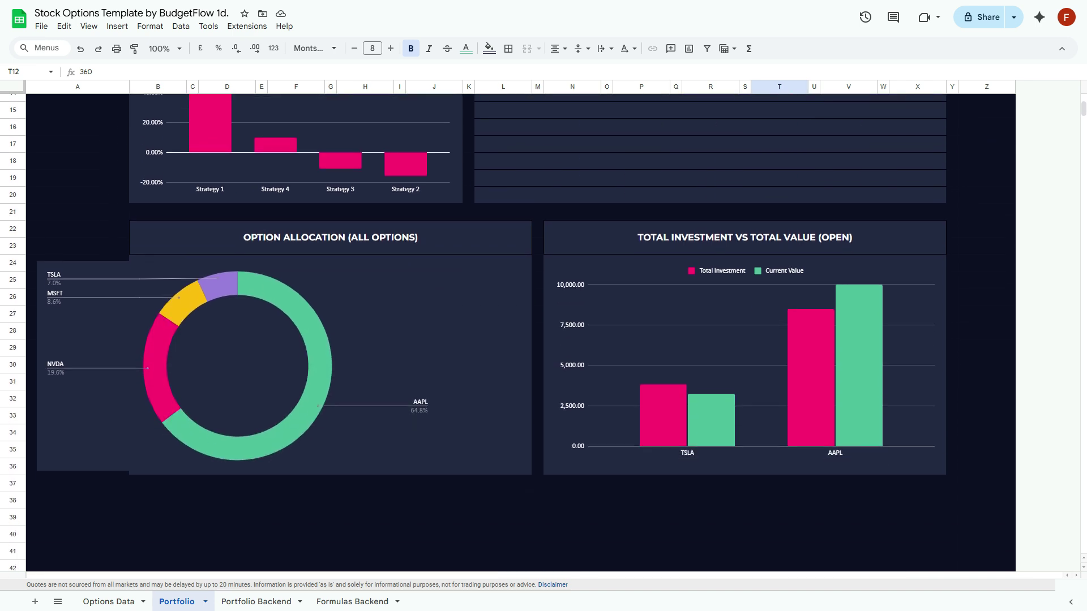
click(320, 405)
drag(320, 405, 414, 400)
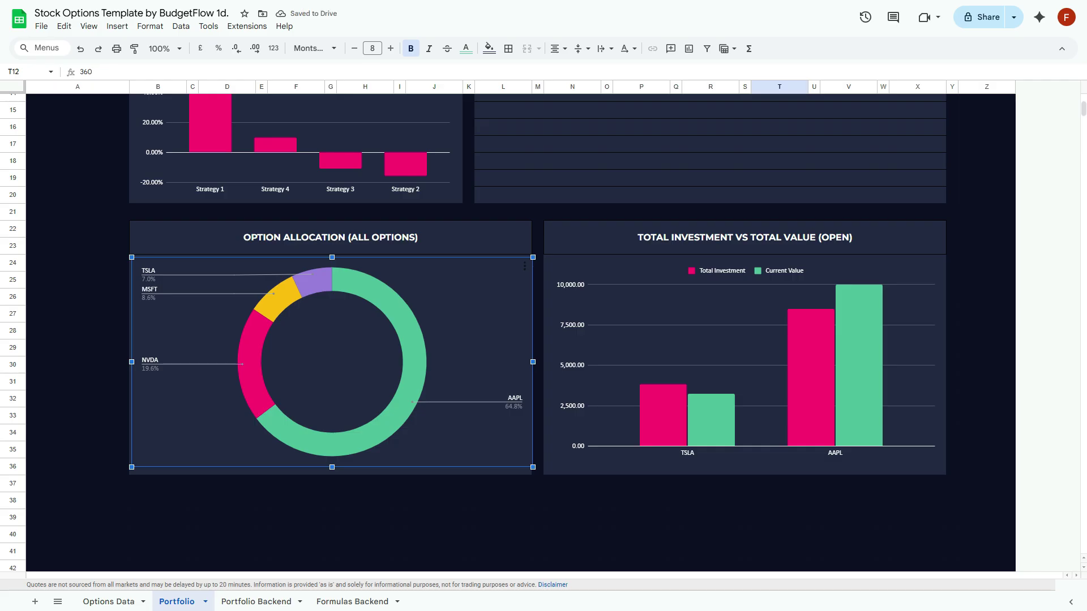
Examine the helper tables across the Portfolio Backend sheet and open that sheet's options
scroll(510, 333, up, 5)
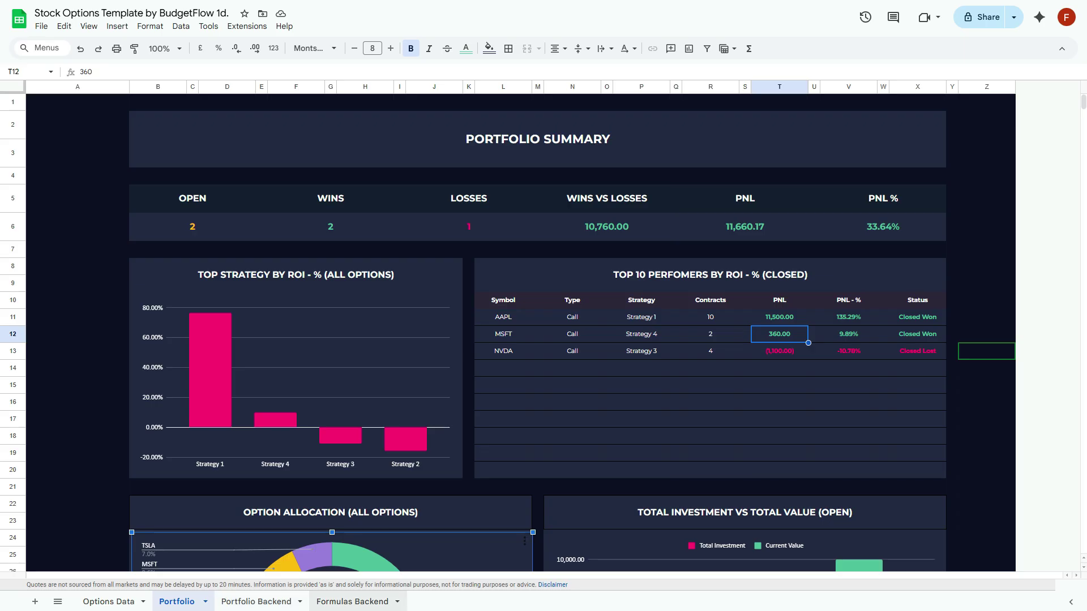
click(257, 602)
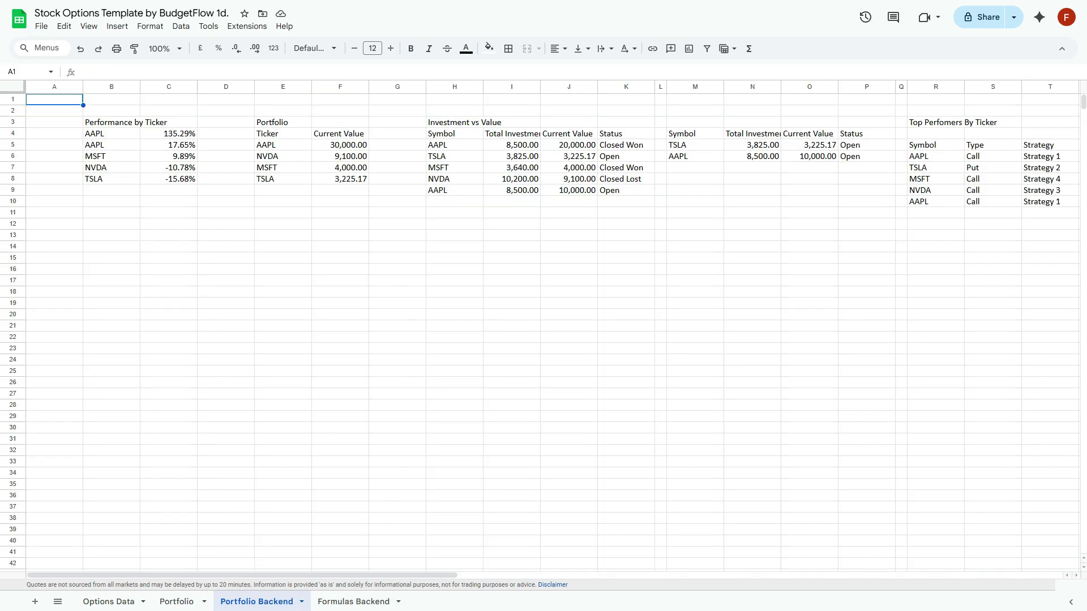
scroll(575, 326, right, 6)
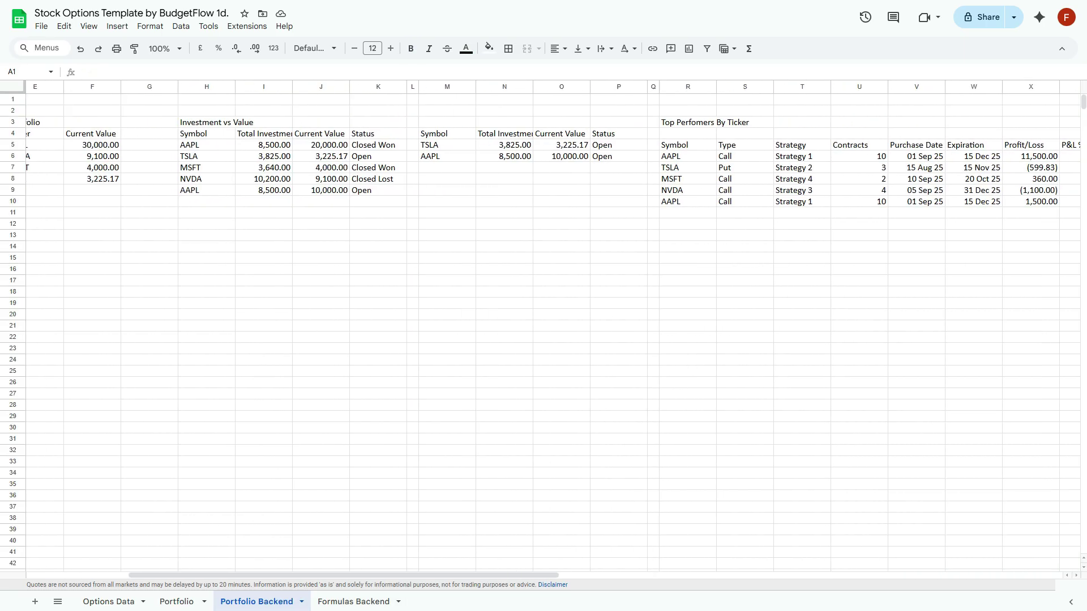
scroll(575, 326, right, 8)
scroll(575, 325, left, 11)
scroll(576, 325, left, 2)
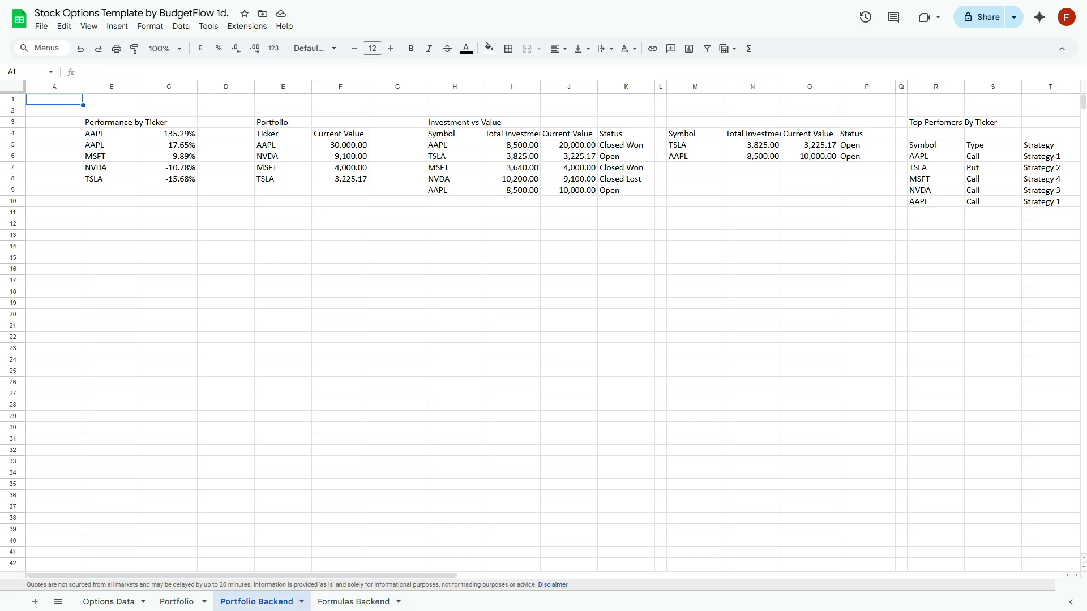
click(302, 602)
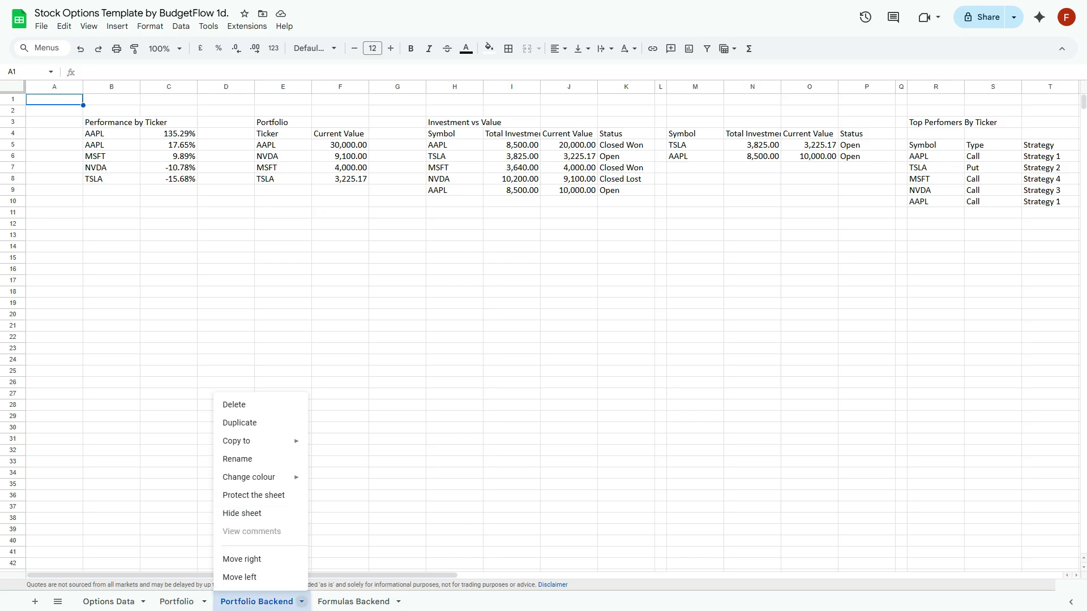
Return to the Options Data sheet and select the manual entry cells B11:J22, from Symbol to Expiration
key(ctrl+Page_Up)
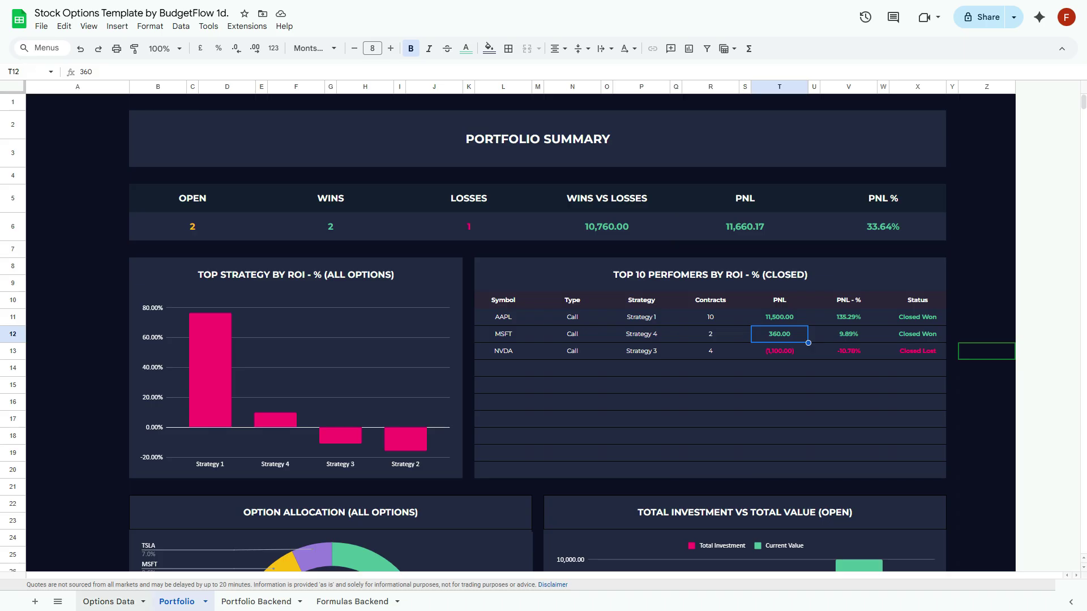
click(109, 602)
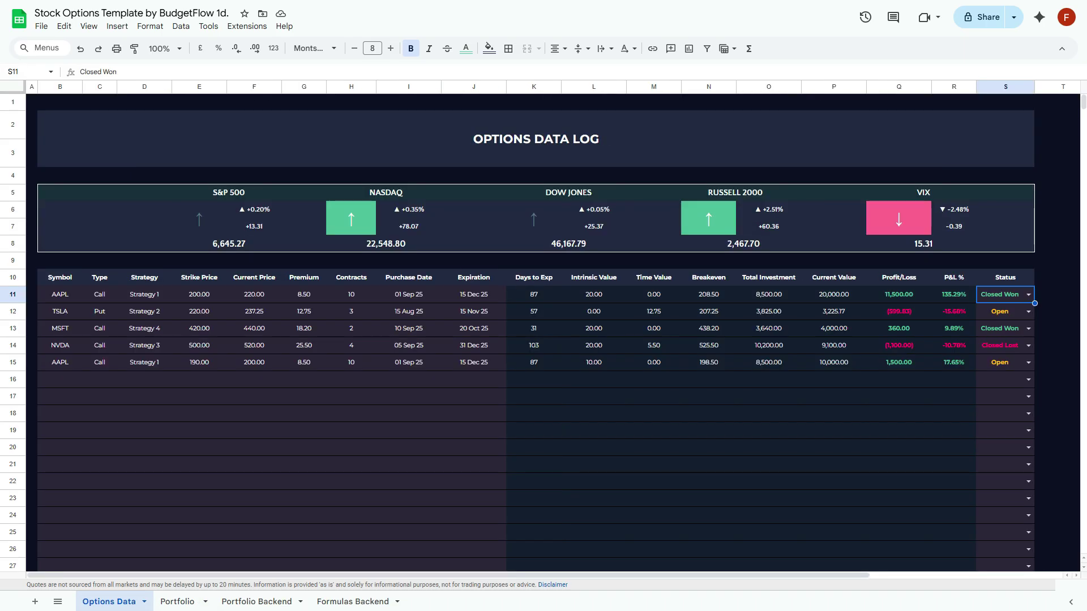
key(ctrl+Left)
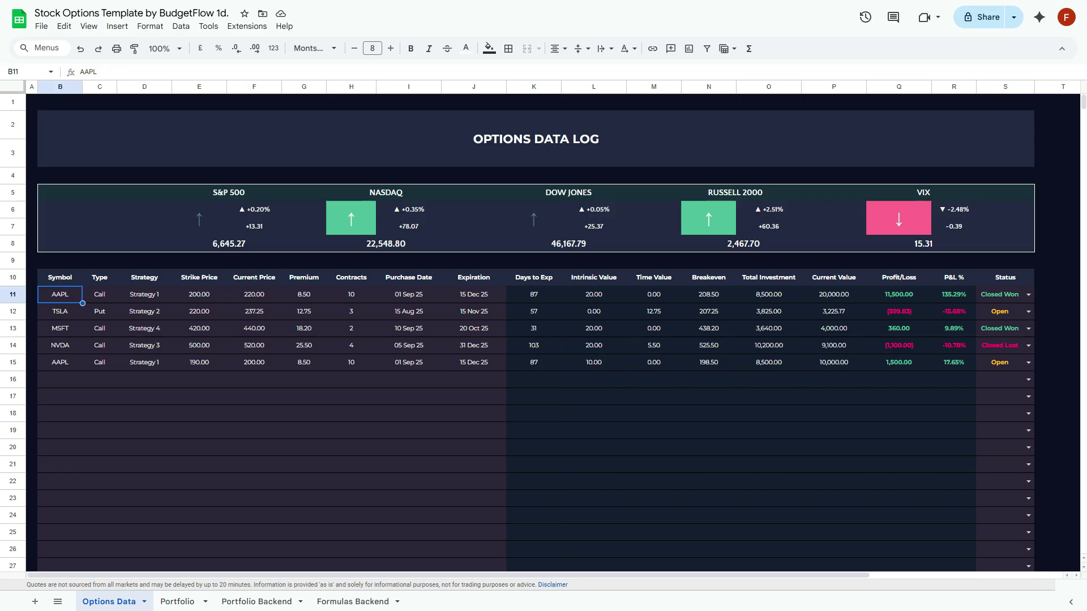
key(shift+Right)
key(shift+Right)
key(shift+Right)
key(shift+Right)
key(shift+Right)
key(shift+Right)
key(shift+Right)
key(shift+Right)
key(shift+Down)
key(shift+Down)
key(shift+Down)
key(shift+Down)
key(shift+Down)
key(shift+Down)
key(shift+Down)
key(shift+Down)
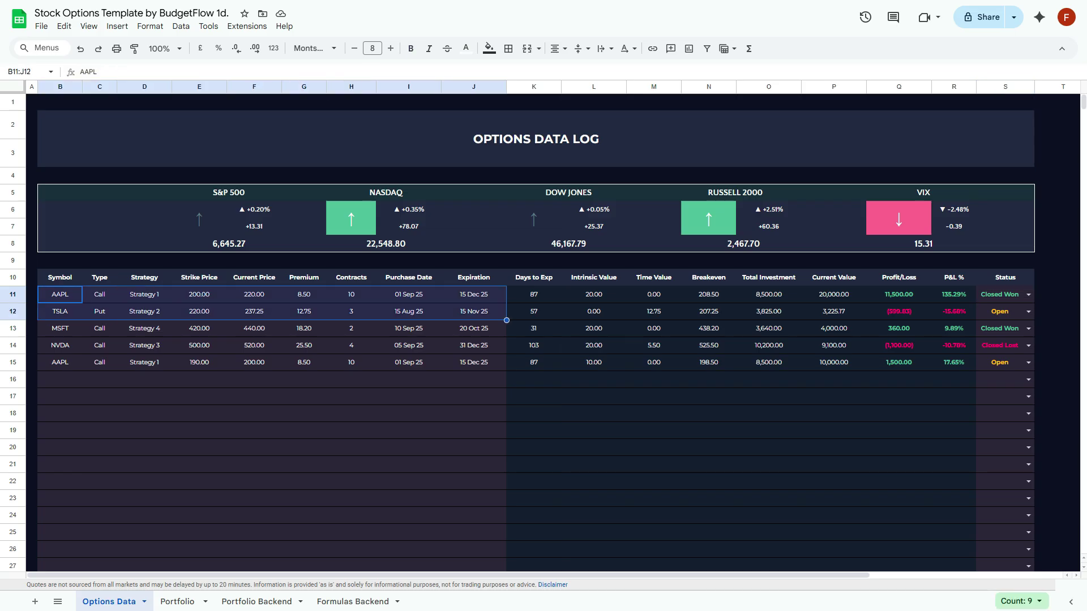
key(shift+Down)
key(shift+Down)
key(shift+Down)
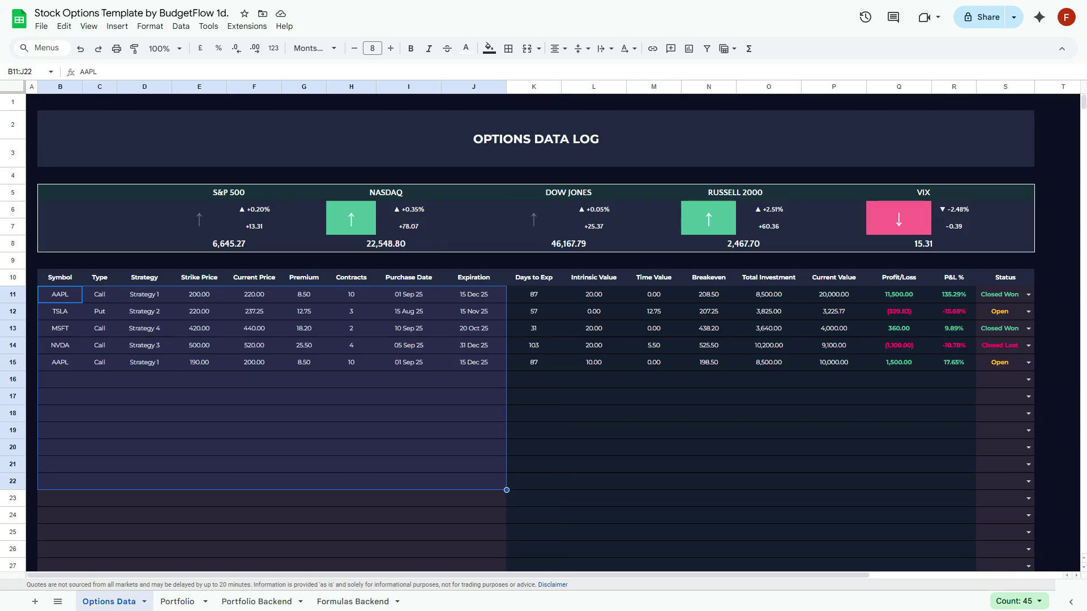
Look through the Symbol and Type entries in the filled rows of the options data log
click(60, 294)
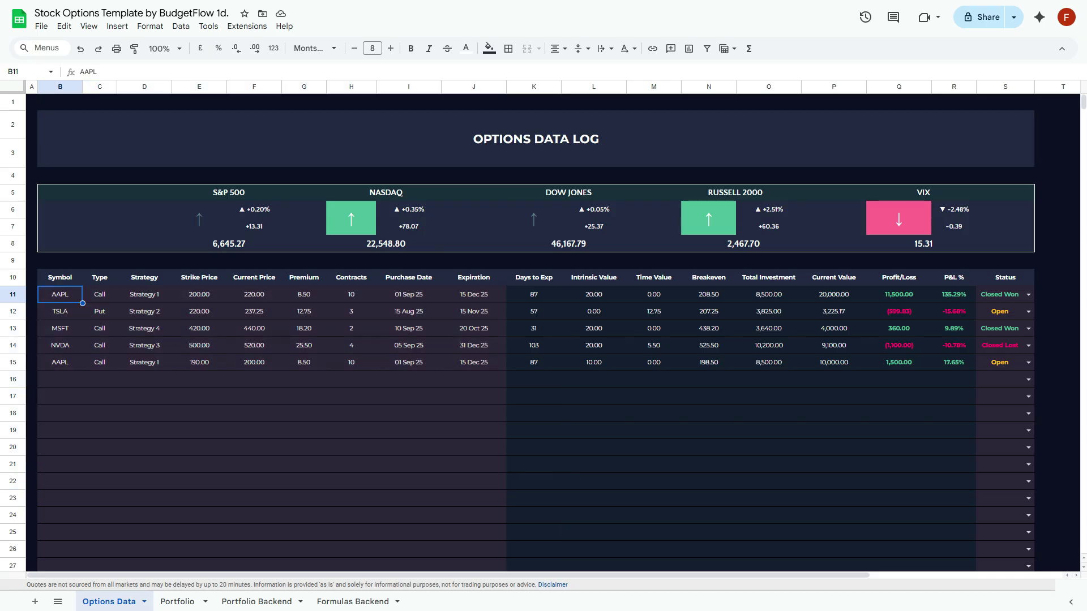
key(Up)
key(Up)
key(Up)
key(Down)
key(Down)
key(Down)
key(Down)
key(Down)
key(Right)
key(Up)
key(Up)
key(Up)
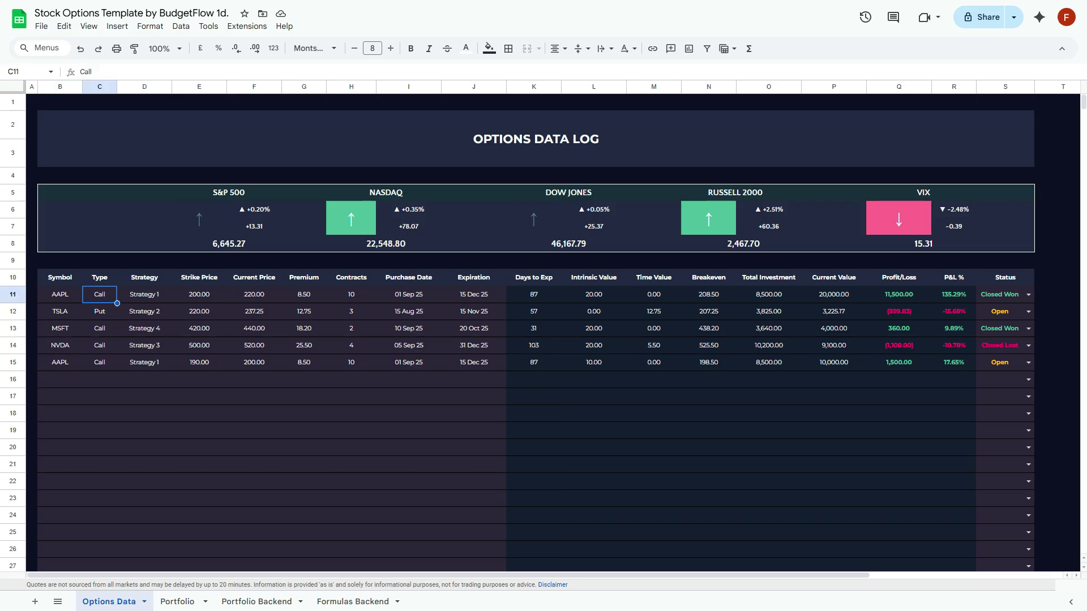
Add a drop-down validation rule with the items Call and Put to the Type cells C11:C1009
key(Down)
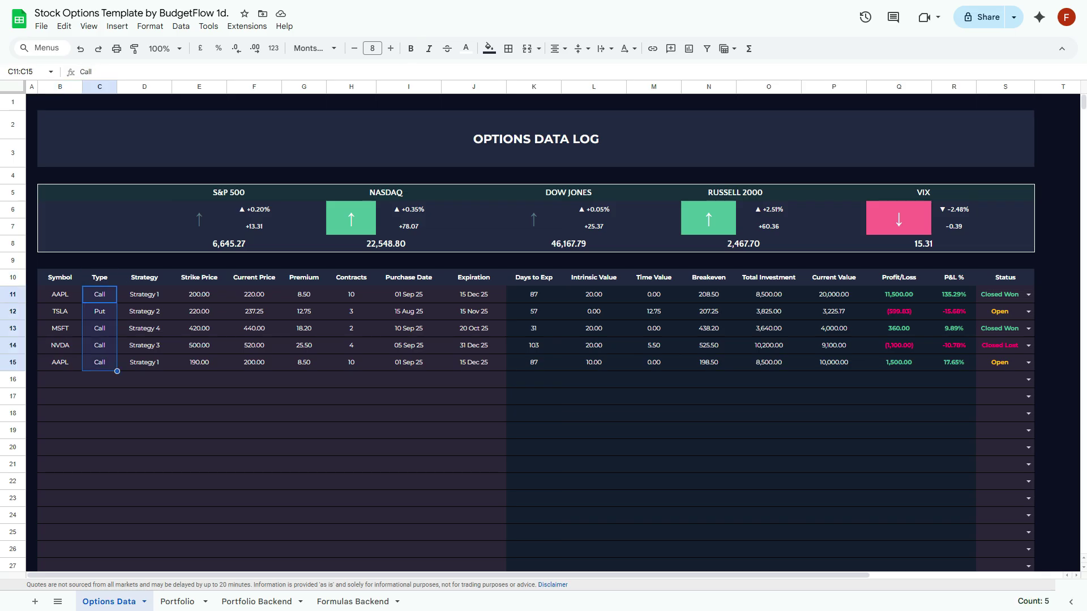
key(ctrl+shift+Down)
click(181, 26)
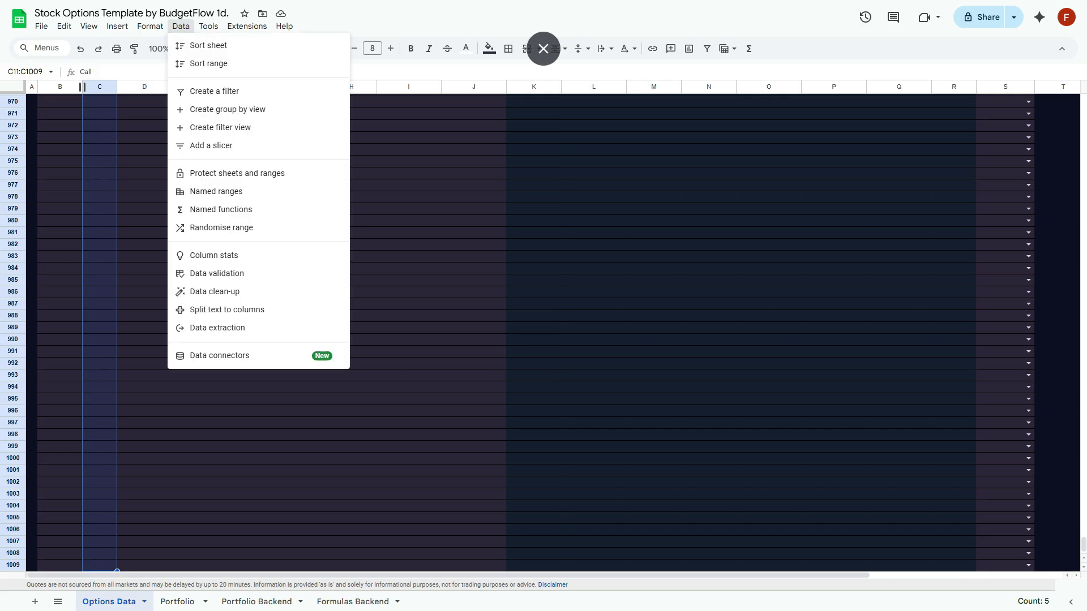
click(217, 273)
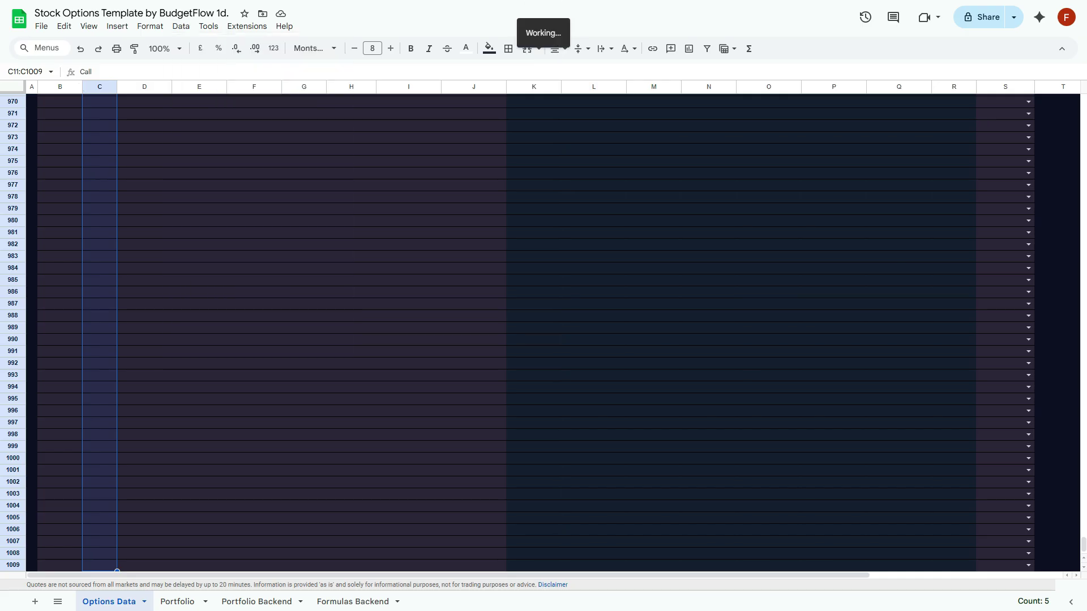
click(1036, 138)
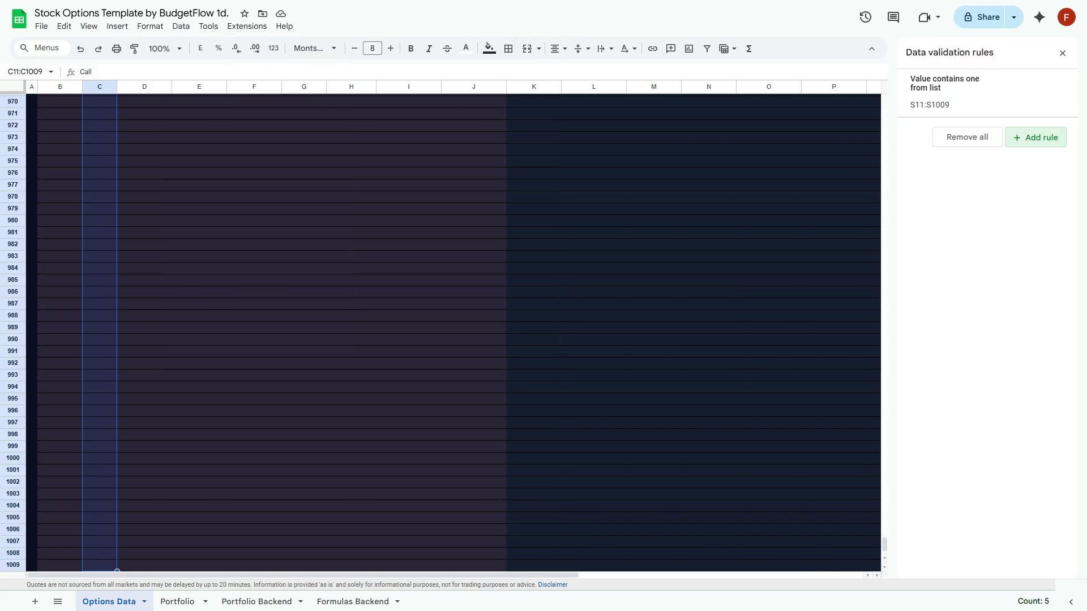
Set the Type drop-down's display style to Arrow and save the validation rule
click(954, 299)
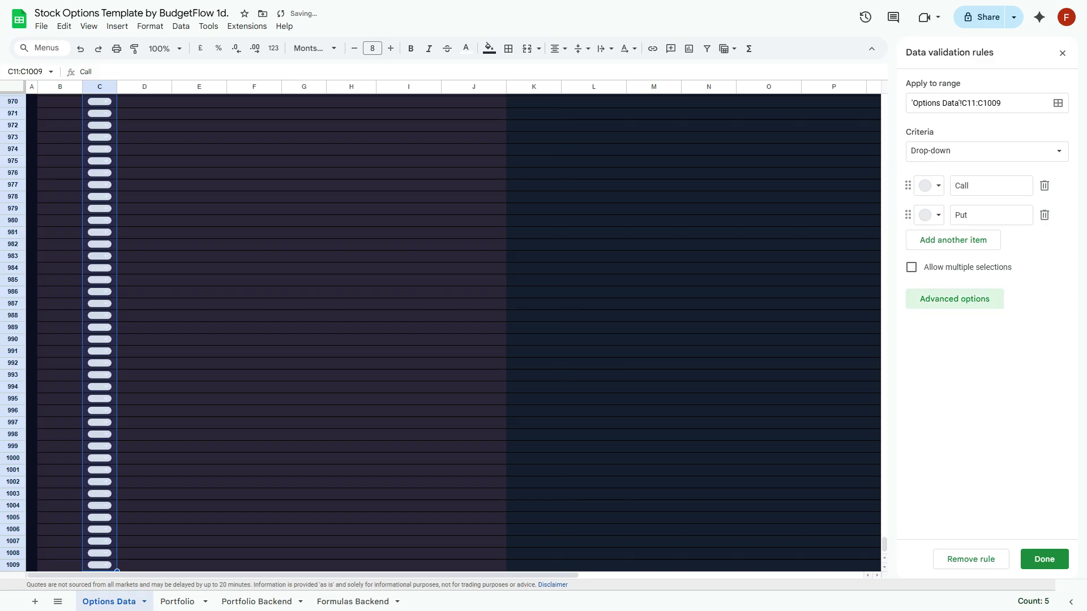
click(912, 445)
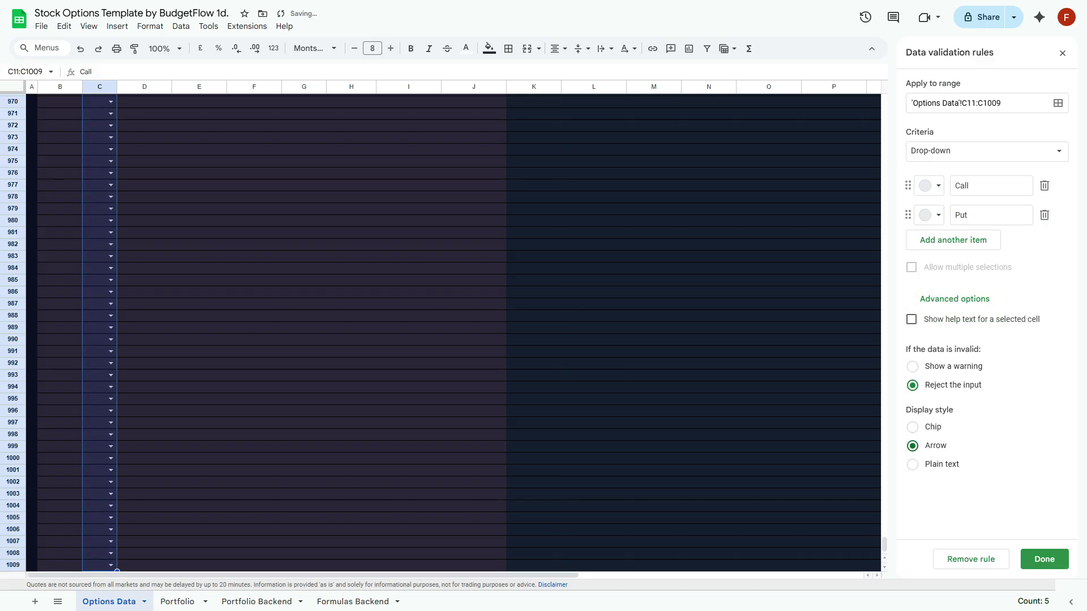
click(1044, 559)
Enter =GOOGLEFINANCE(B11,"PRICE") as the Current Price of the first option in cell F11
scroll(453, 334, up, 20)
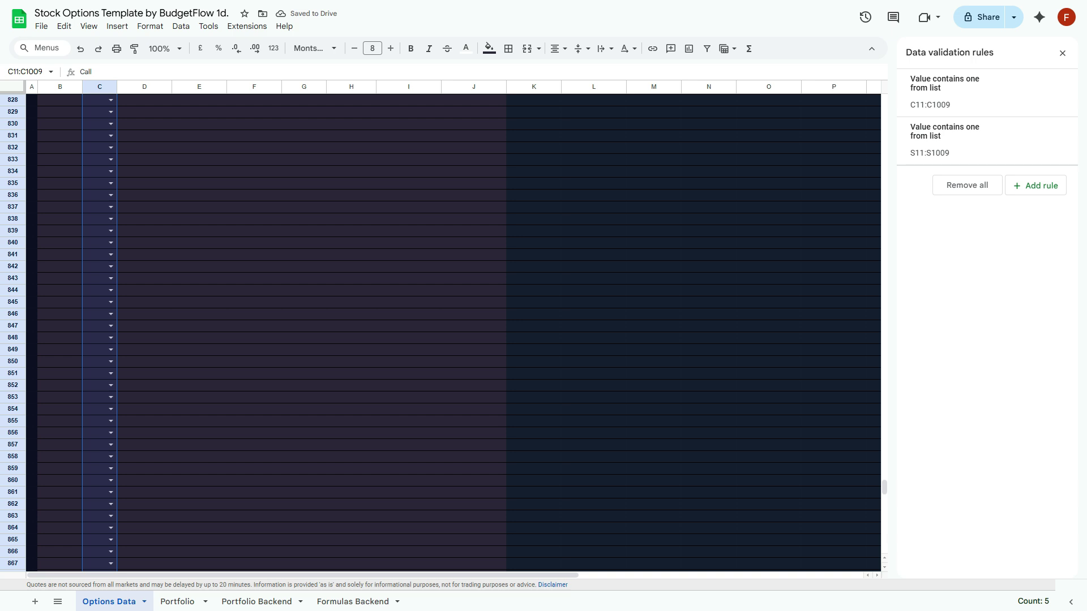
drag(883, 487, 884, 102)
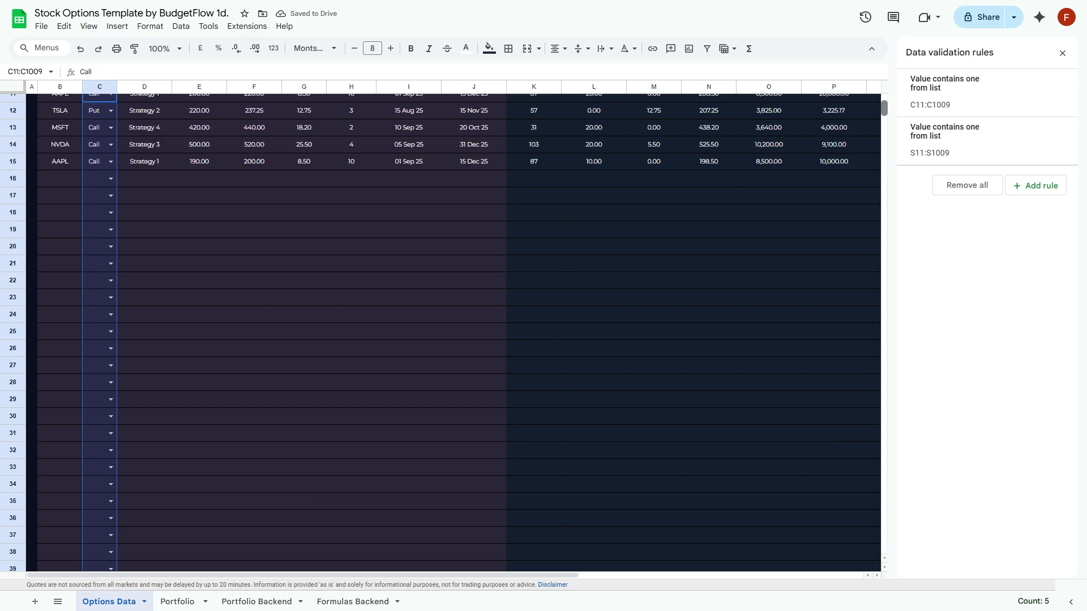
click(254, 295)
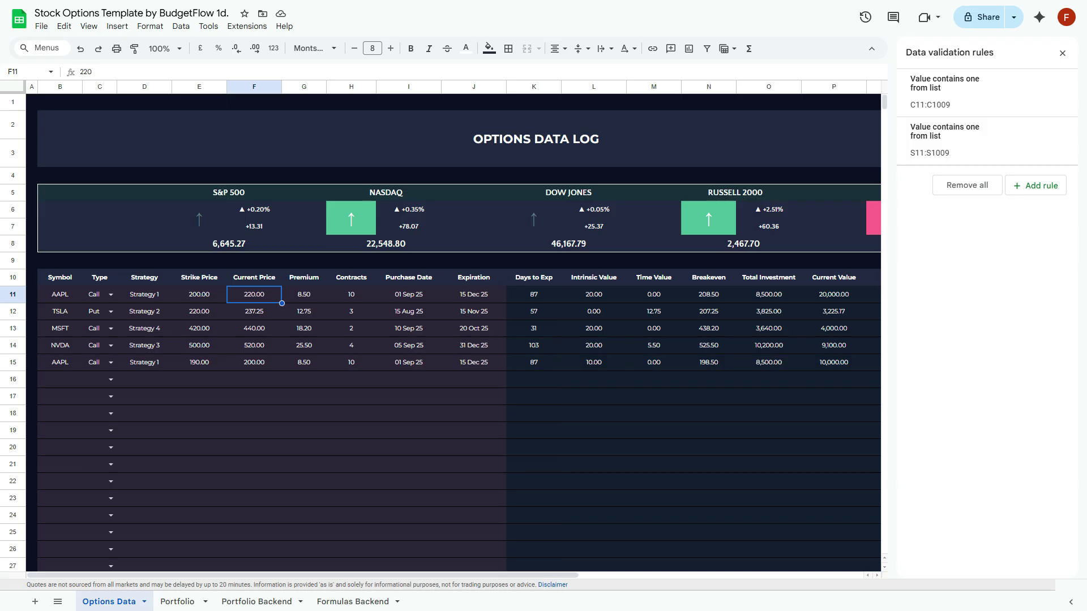
text(=)
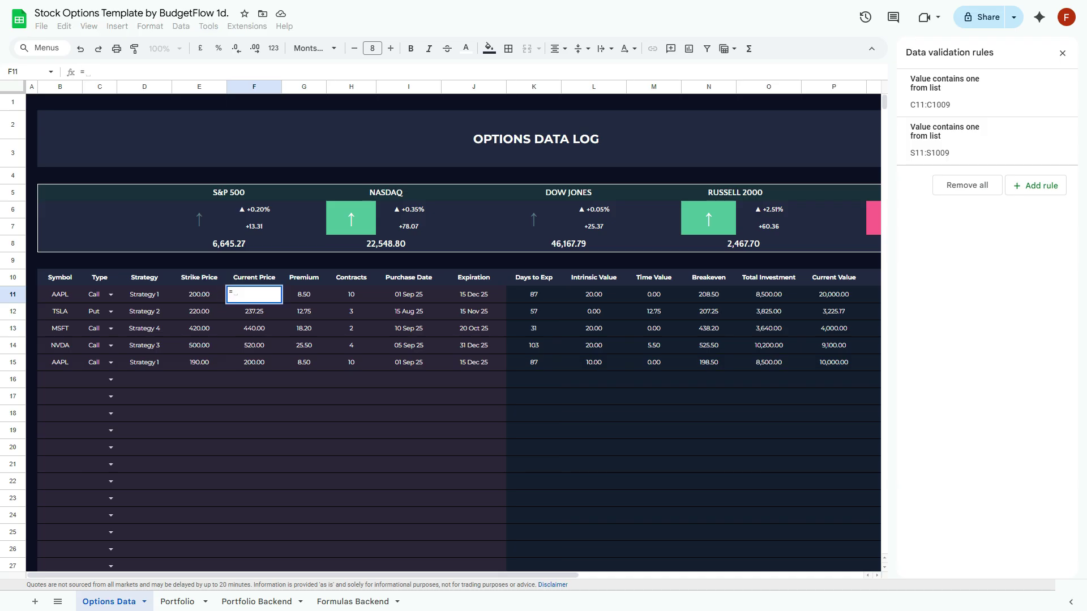
text(GOOGLE)
key(Tab)
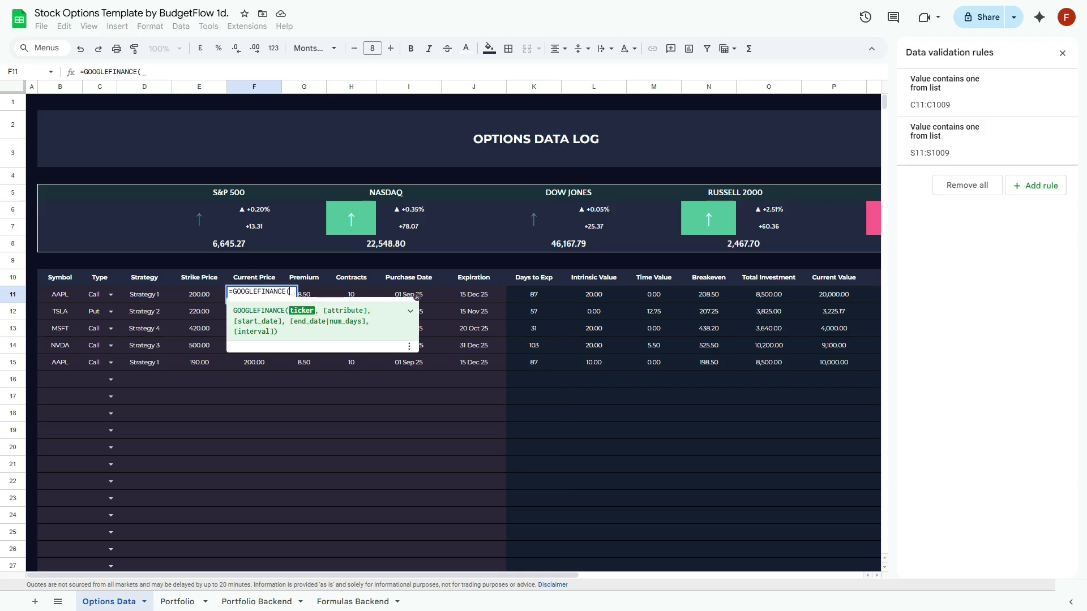
click(198, 294)
click(60, 294)
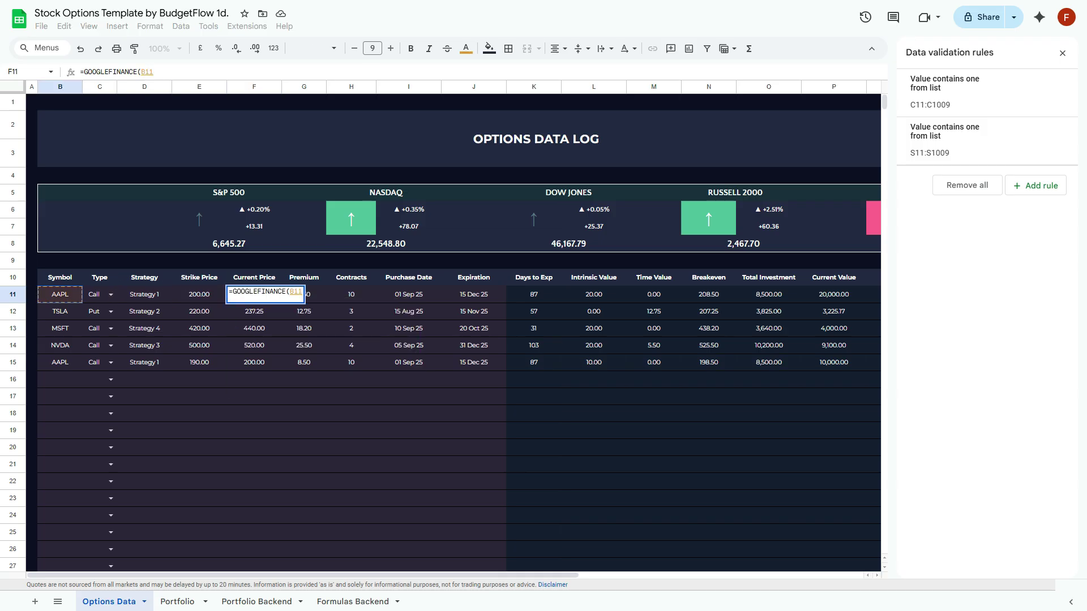
text(,"P)
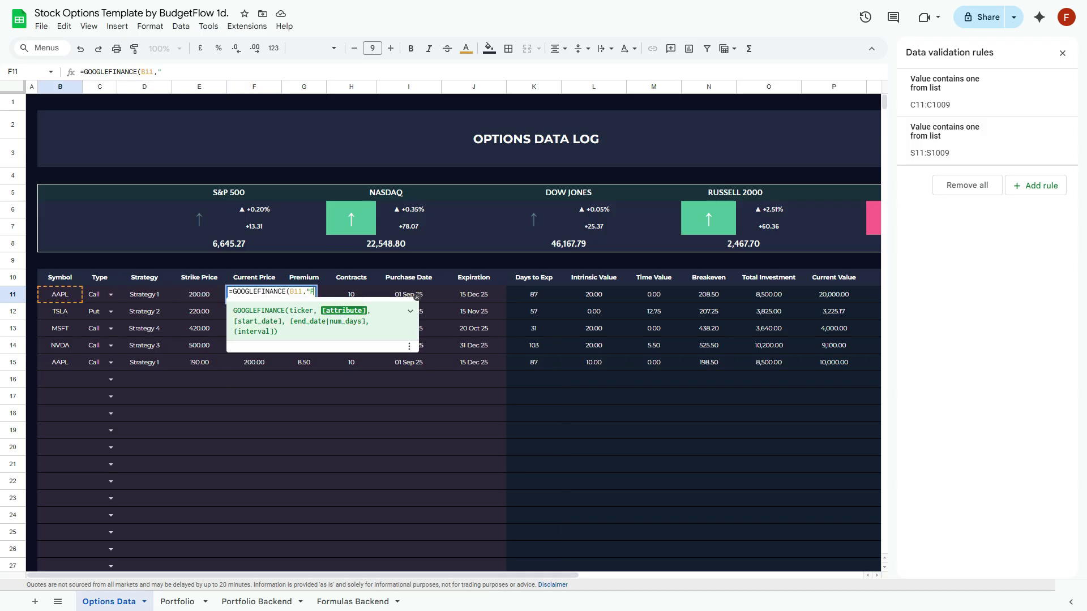
text(RICE"))
key(Return)
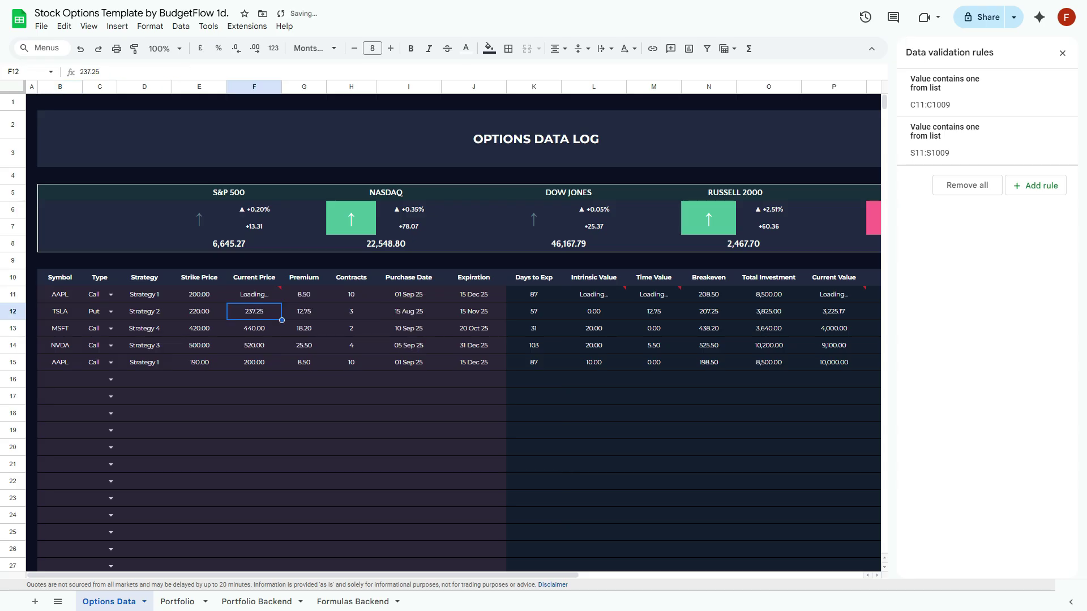
Wrap the F11 price formula in an IF that returns blank for an empty symbol: =if( B11="","",GOOGLEFINANCE(B11,"PRICE"))
click(254, 294)
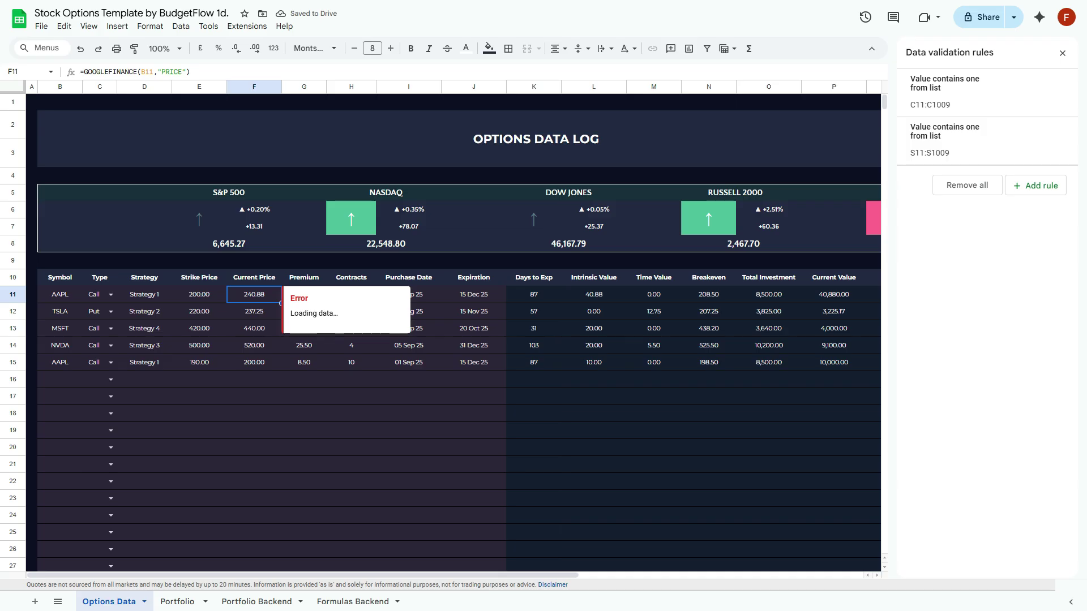
key(ctrl+shift+Down)
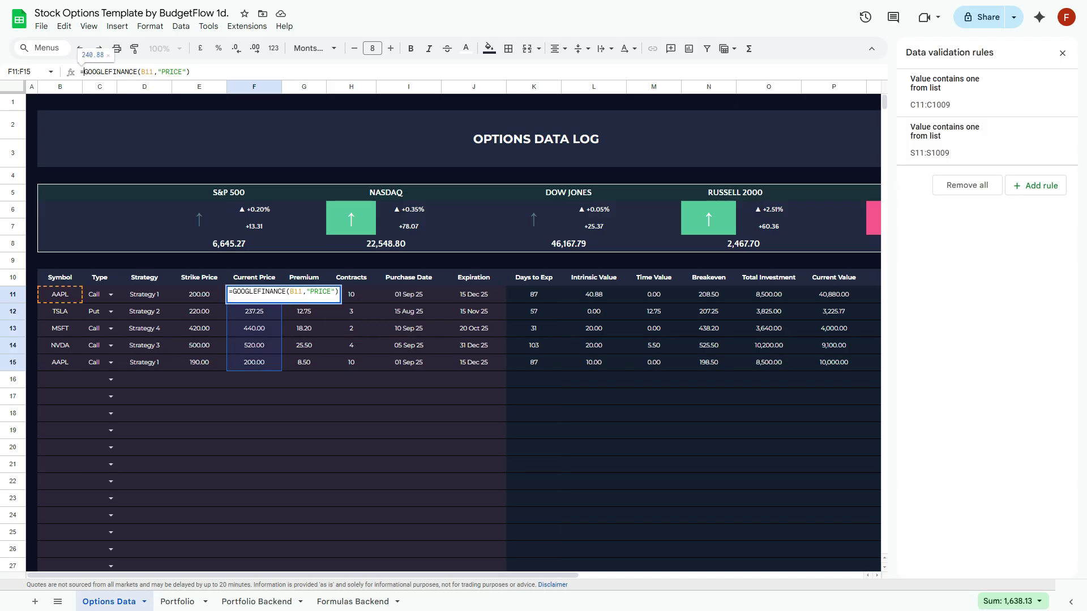
click(83, 72)
text(if(  ,)
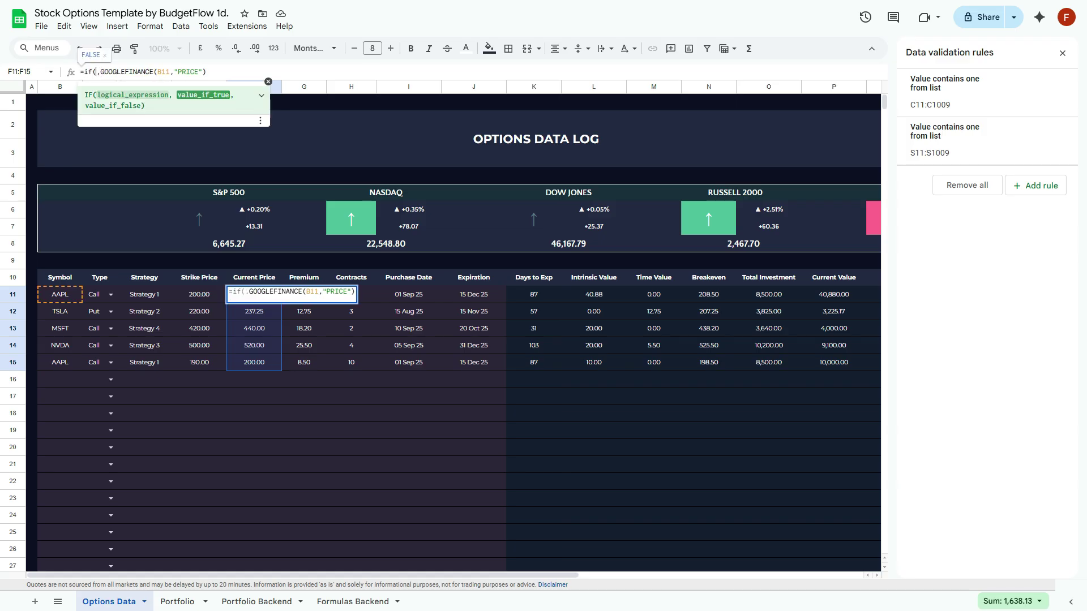
click(60, 294)
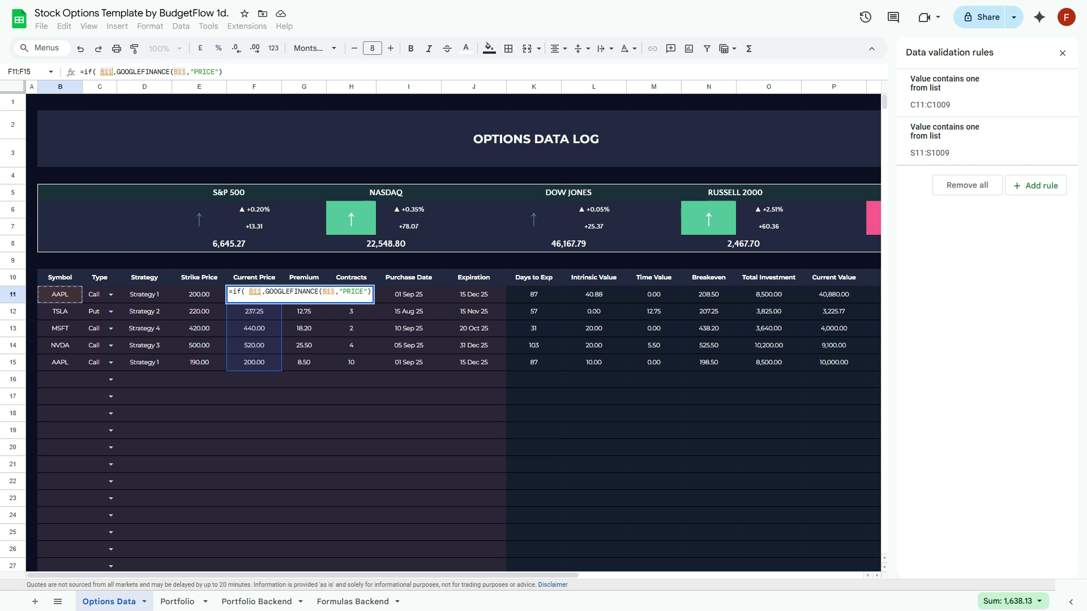
text(="","")
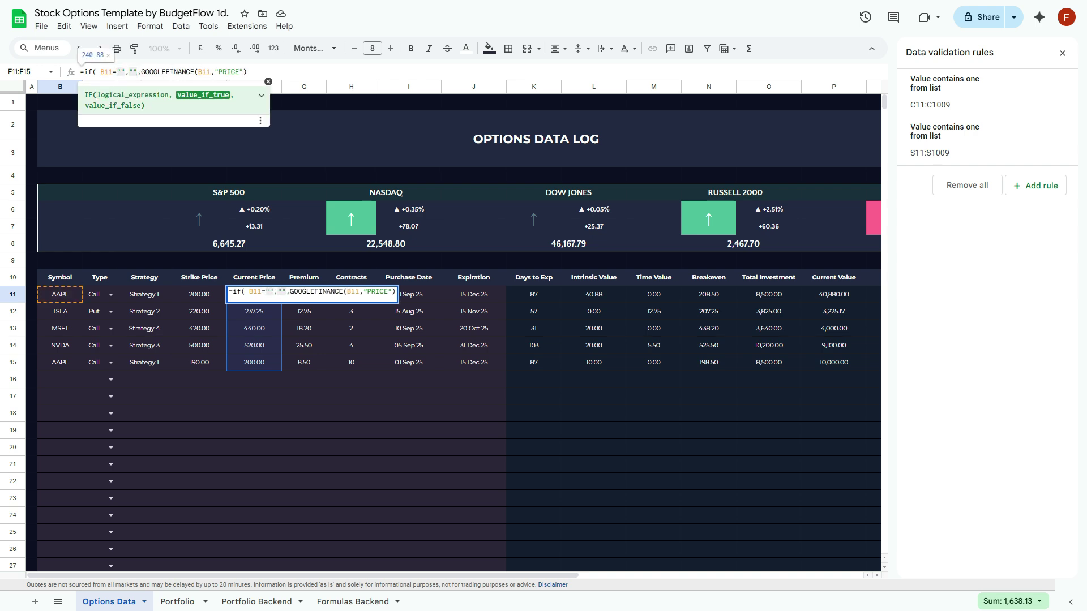
key(Return)
Copy the F11 formula down the whole Current Price column, filling F11:F1009
click(254, 294)
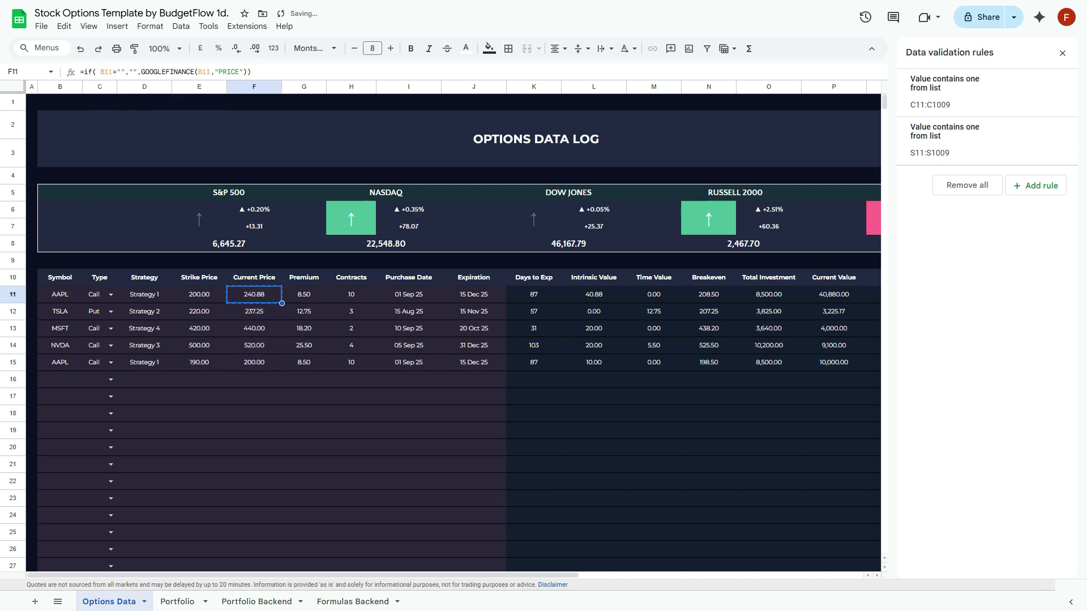
key(ctrl+shift+Down)
key(ctrl+shift+Down)
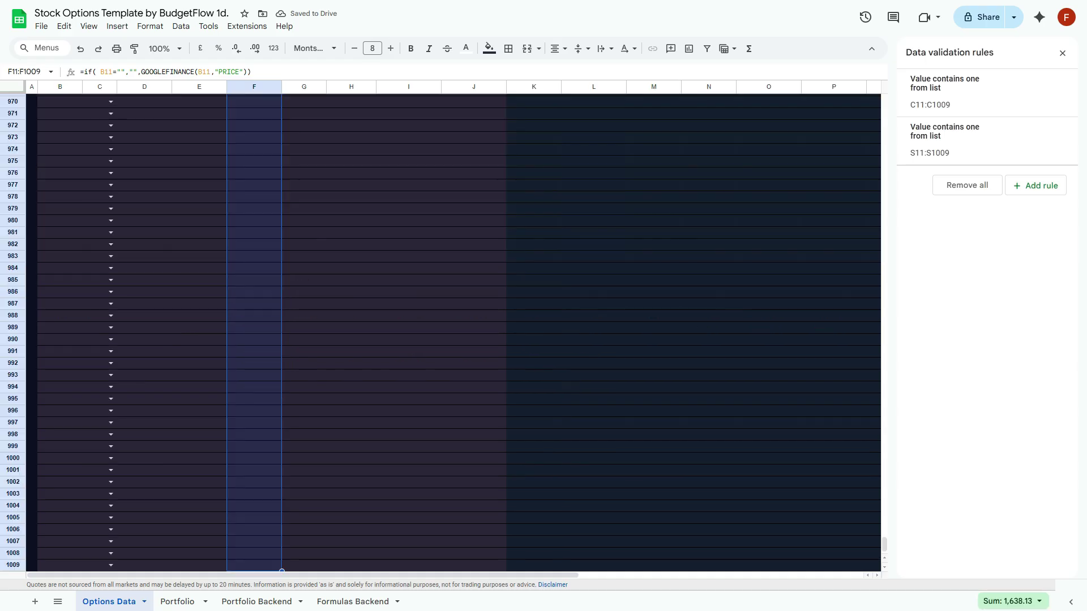
key(ctrl+v)
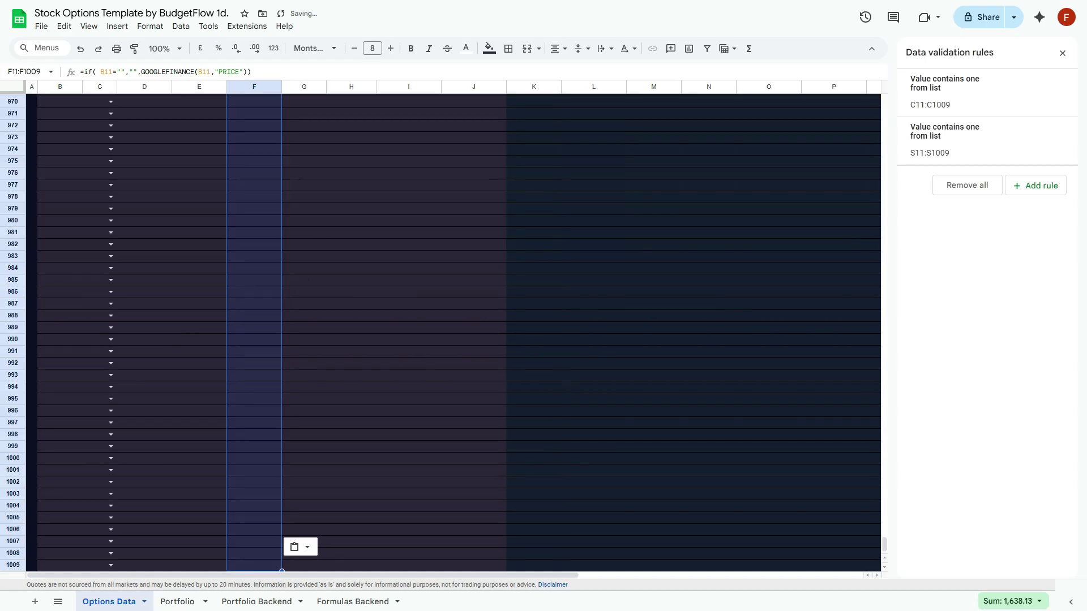
Review the calculated columns of the options data log, and the summary figures and charts on the Portfolio sheet
drag(883, 544, 883, 102)
click(534, 362)
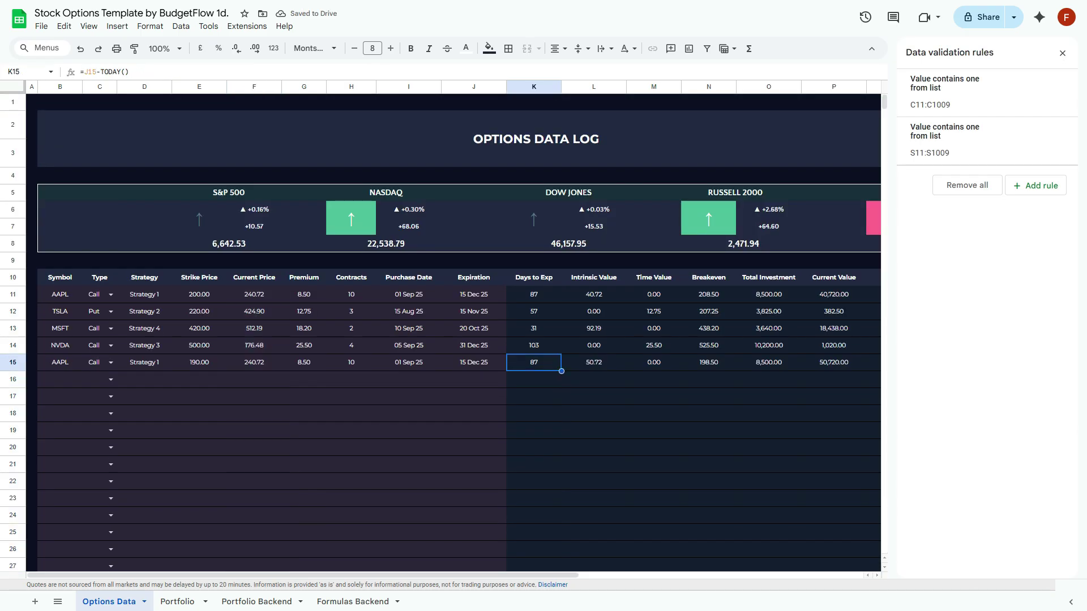
scroll(534, 362, right, 4)
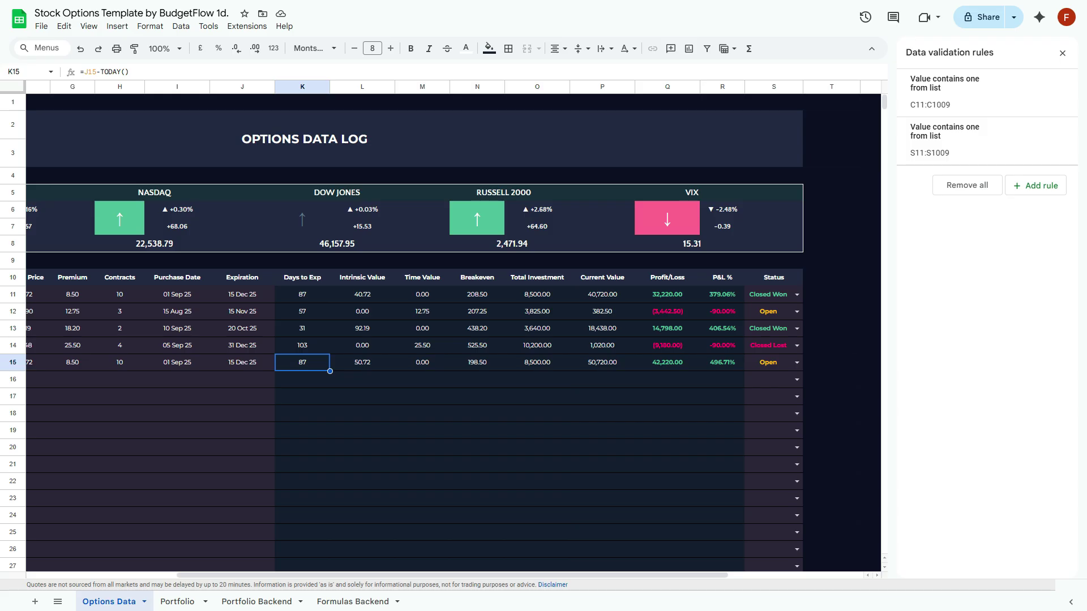
scroll(457, 326, left, 3)
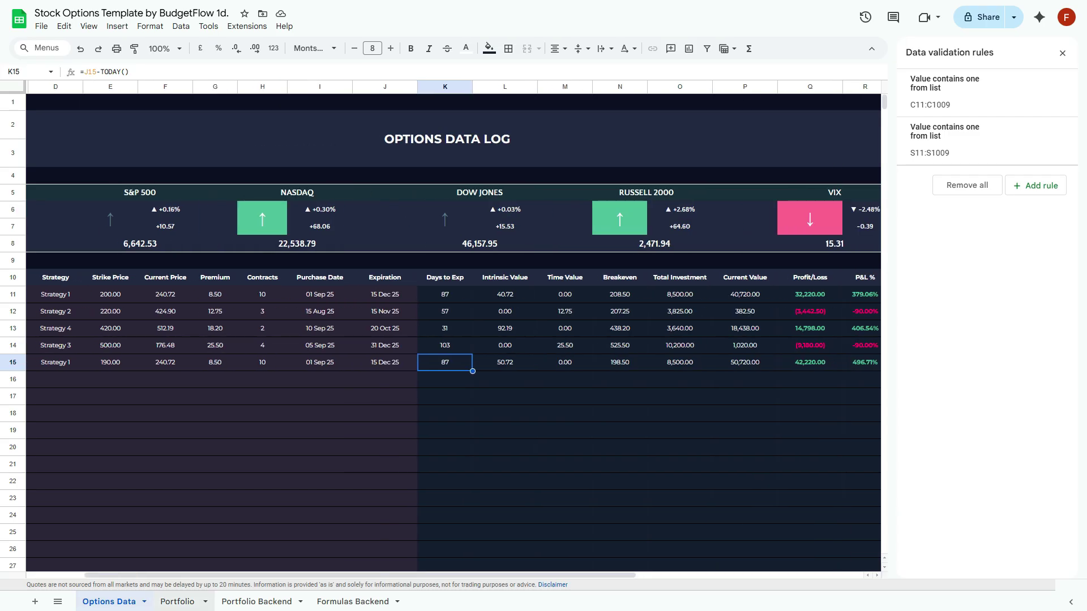
key(ctrl+Page_Down)
scroll(453, 325, right, 3)
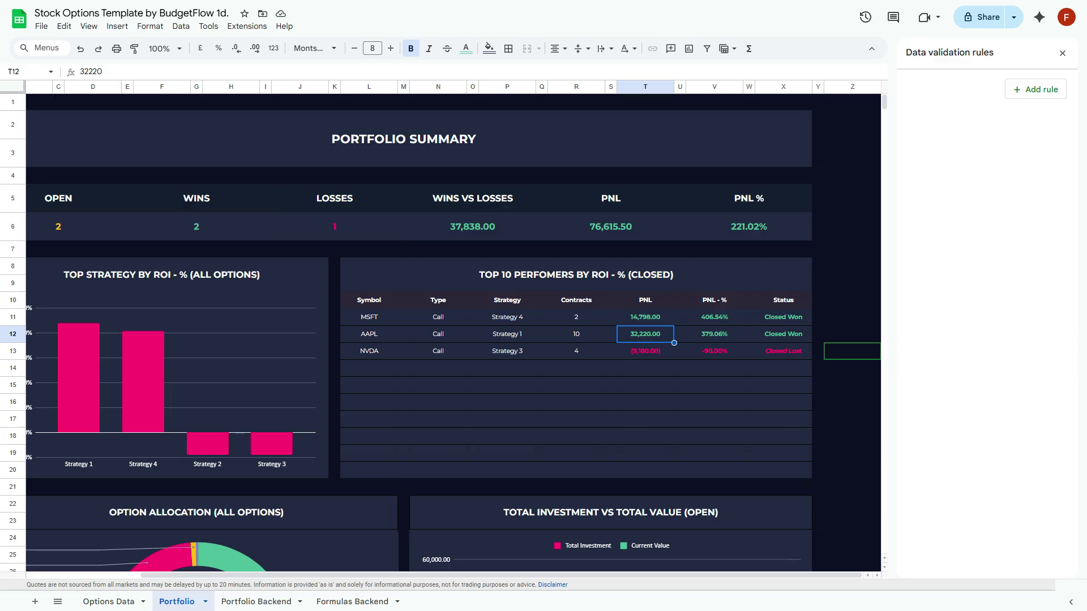
scroll(453, 326, left, 2)
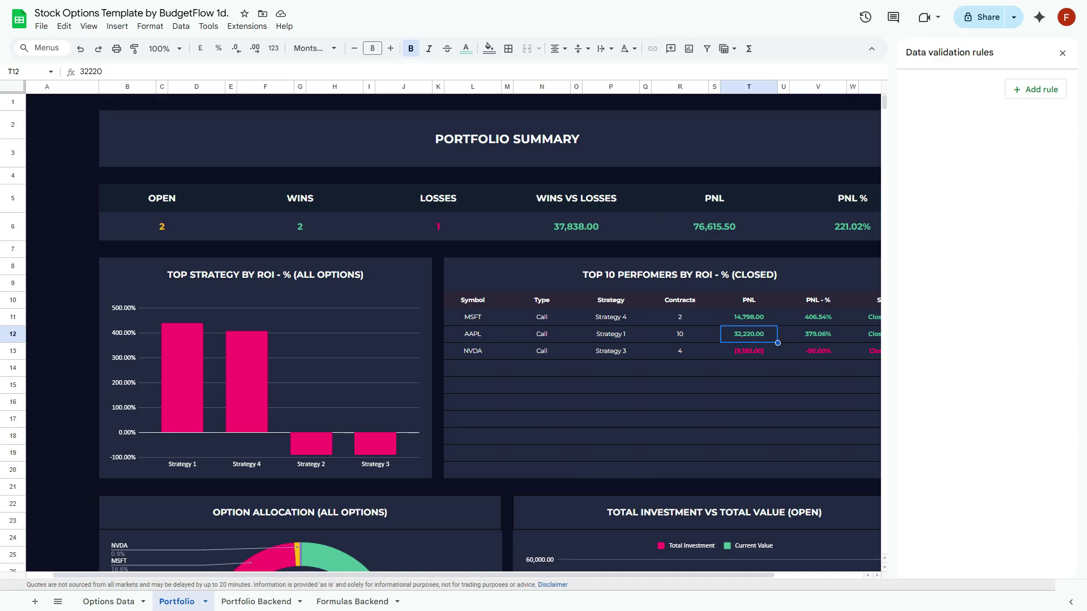
scroll(452, 333, down, 5)
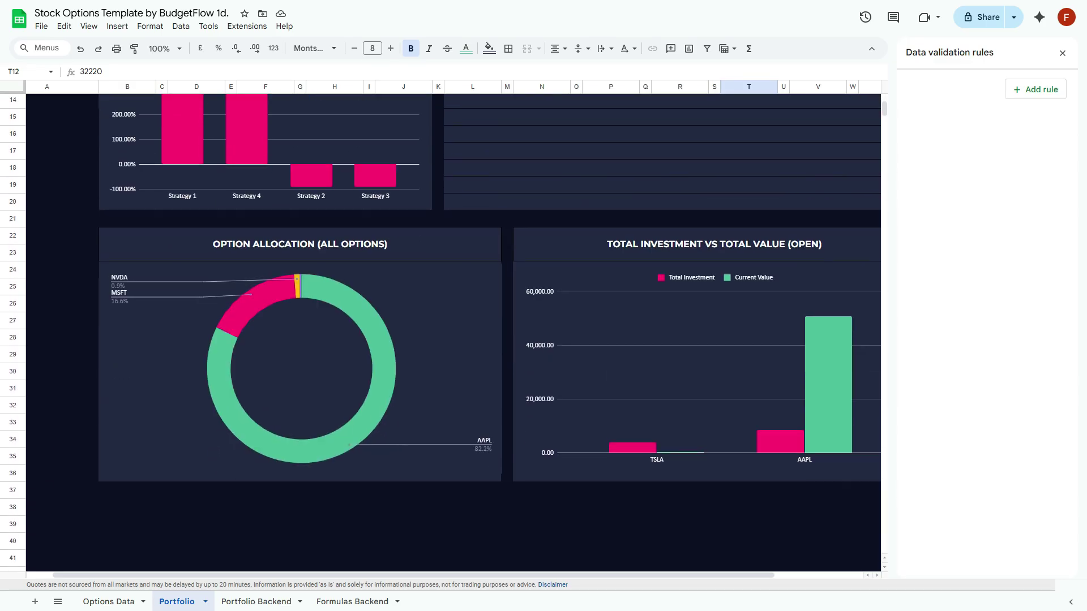
Look over the option allocation and investment charts, the top performers table and the summary row of the portfolio
scroll(452, 333, right, 1)
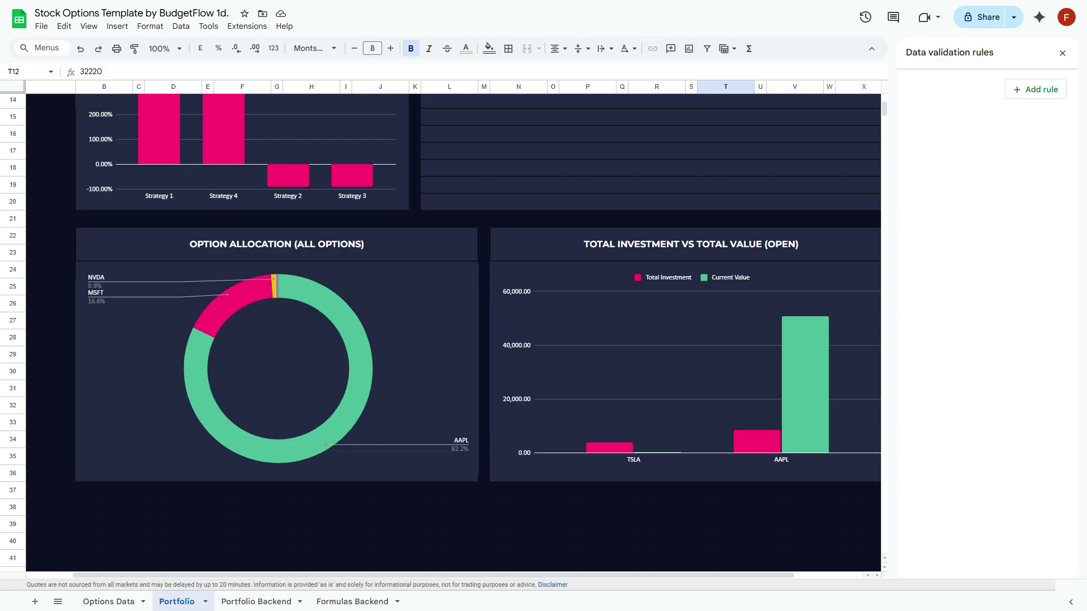
scroll(452, 332, up, 2)
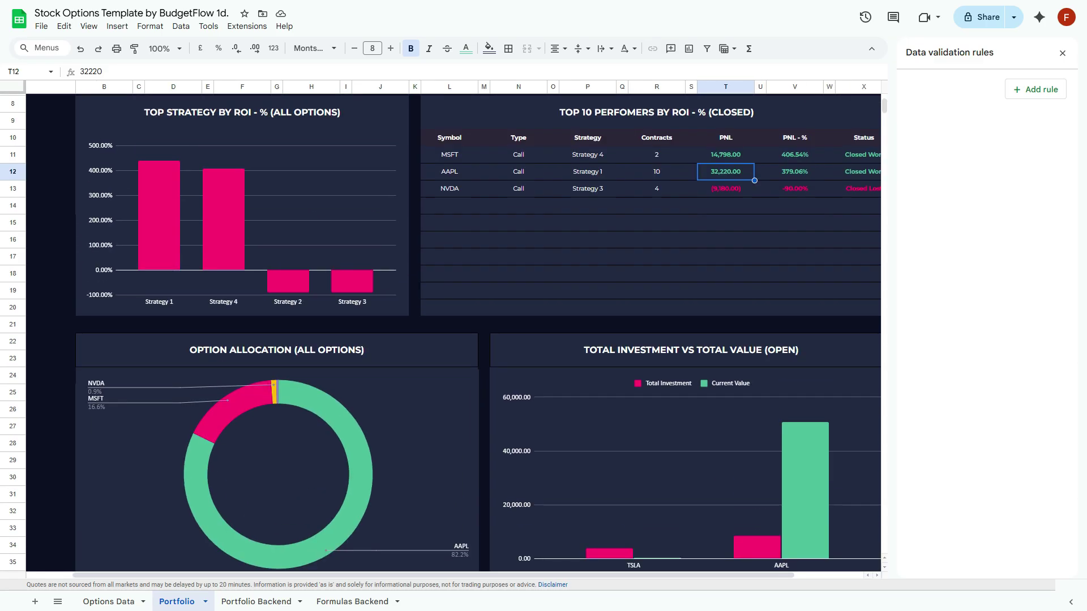
scroll(453, 333, up, 3)
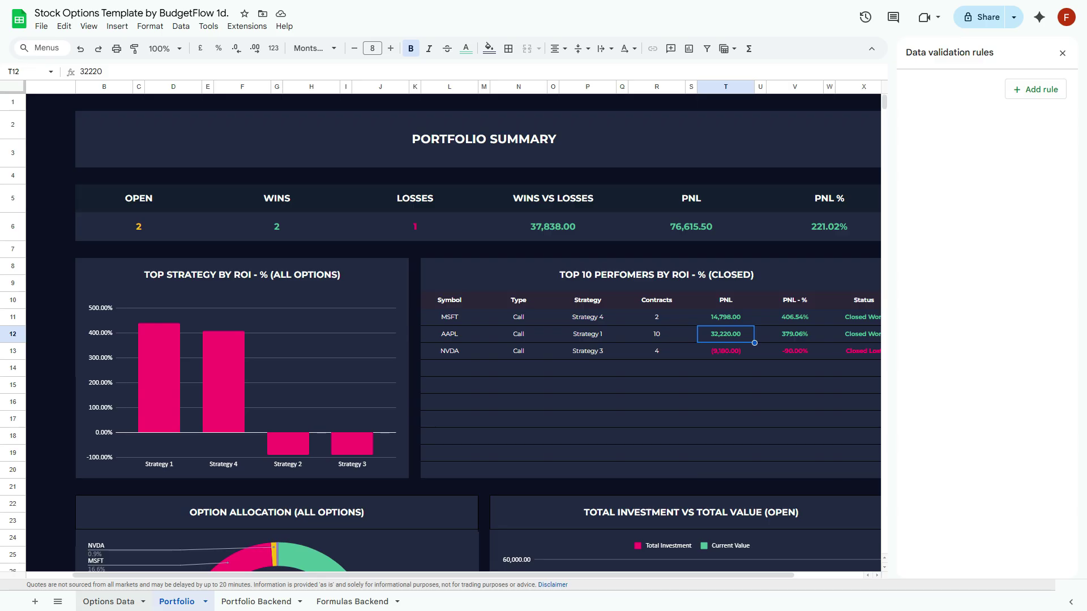
Check which fill colour the calculated Days to Exp cell K11 uses on the Options Data sheet
click(109, 602)
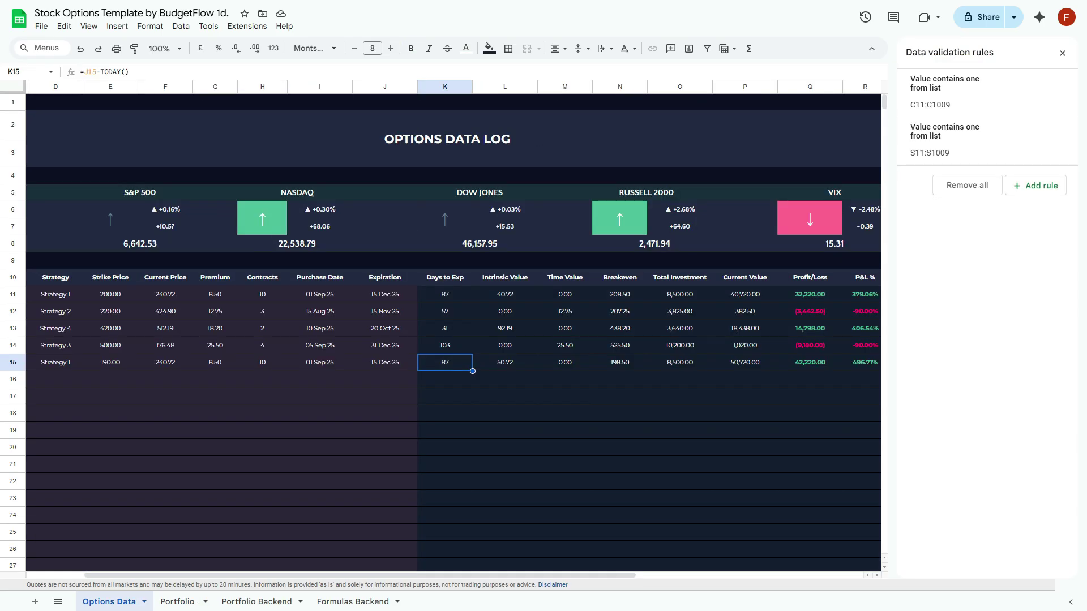
scroll(453, 328, left, 3)
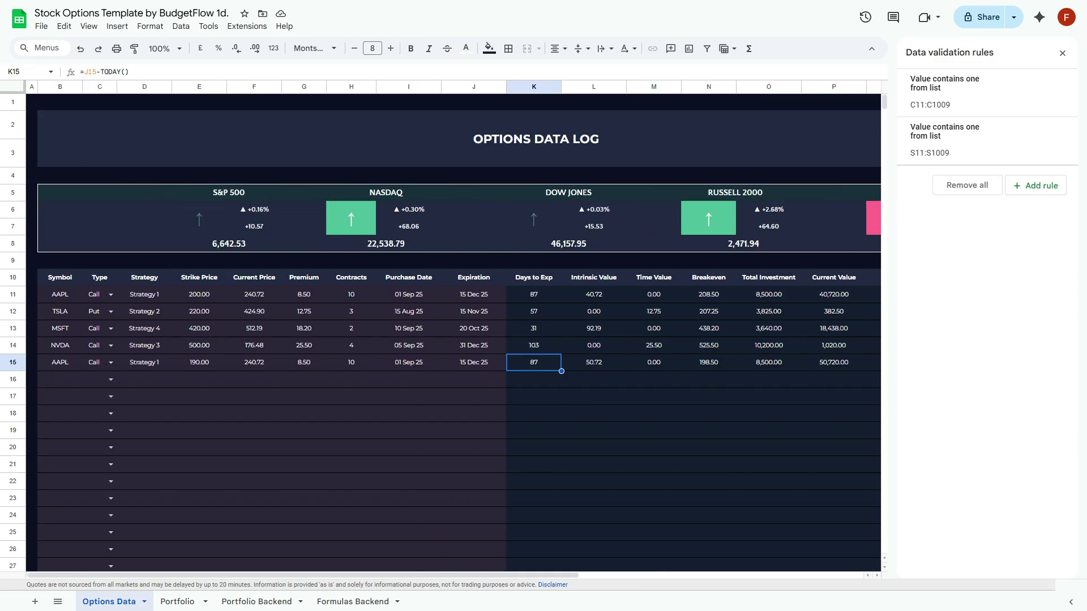
click(199, 294)
click(534, 294)
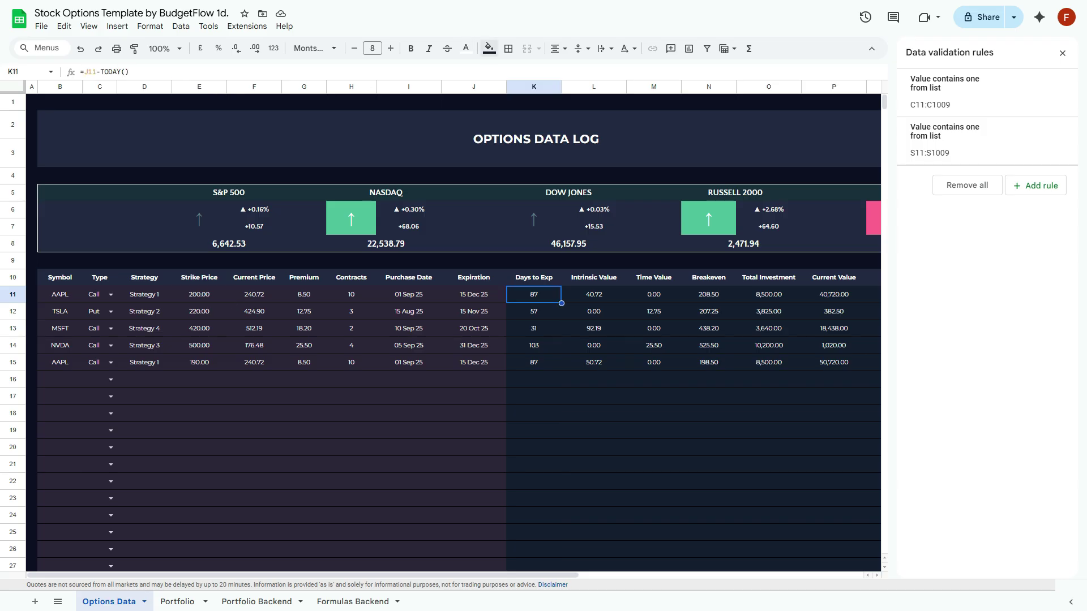
click(489, 48)
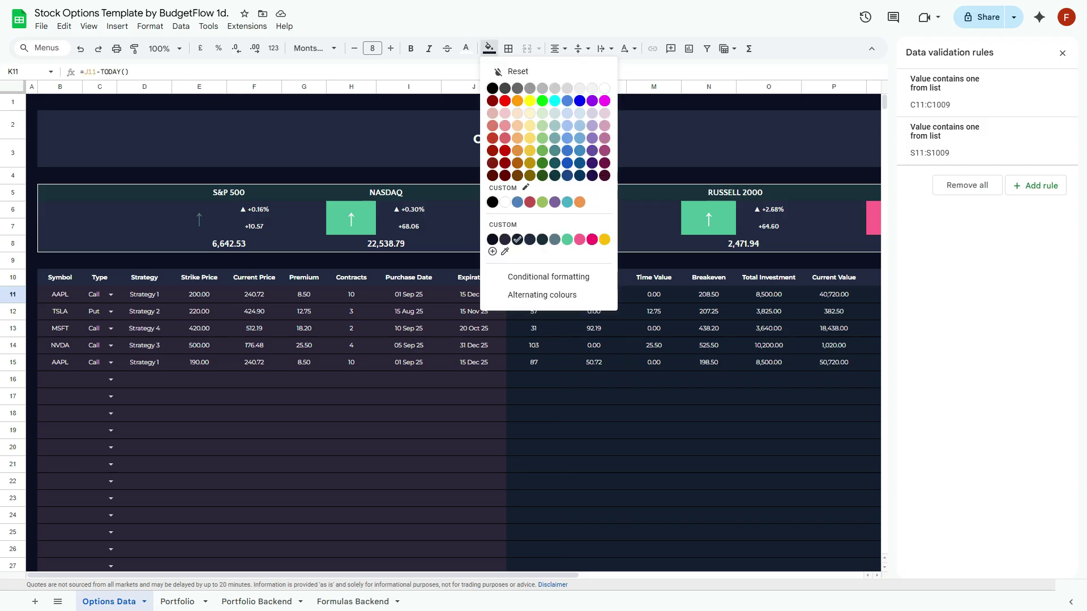
Fill the Current Price cells F11:F1009 with the same dark custom colour as the calculated columns
click(255, 295)
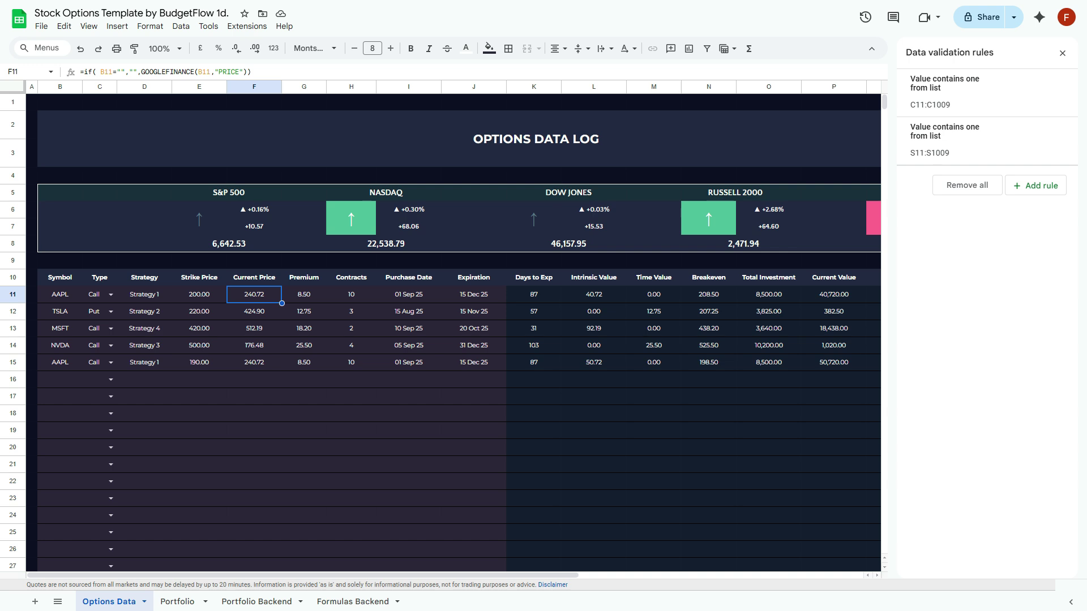
key(ctrl+shift+Down)
click(489, 48)
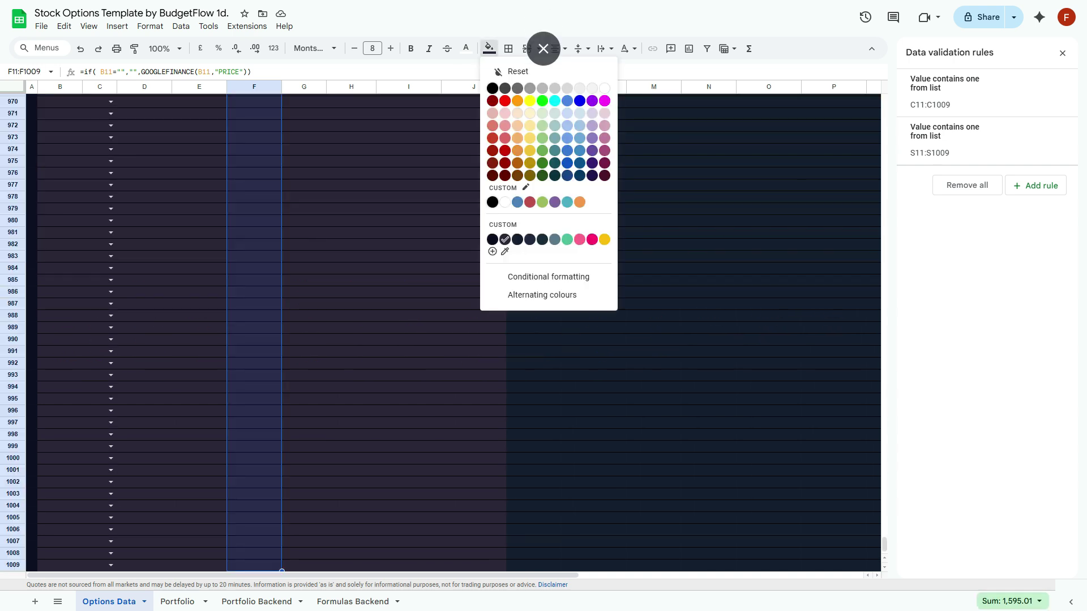
click(517, 240)
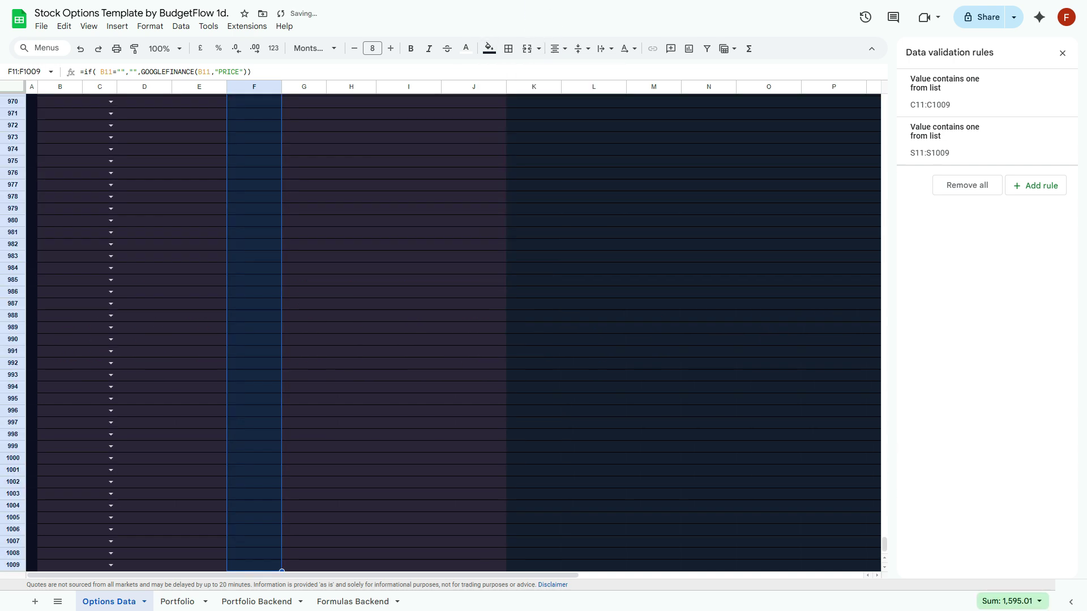
scroll(453, 333, up, 20)
drag(884, 502, 884, 102)
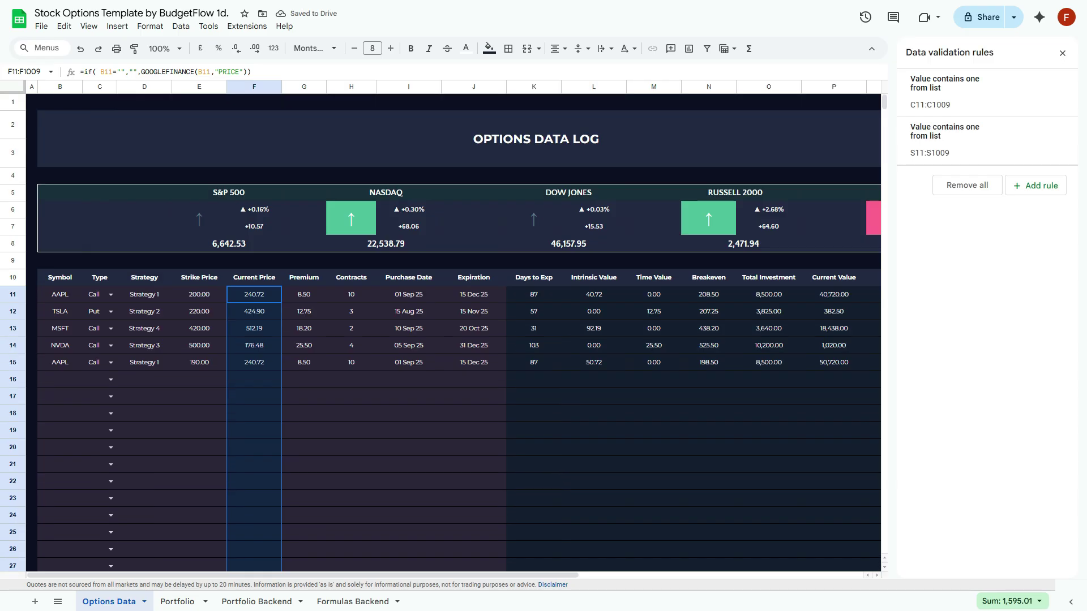
click(474, 312)
click(254, 294)
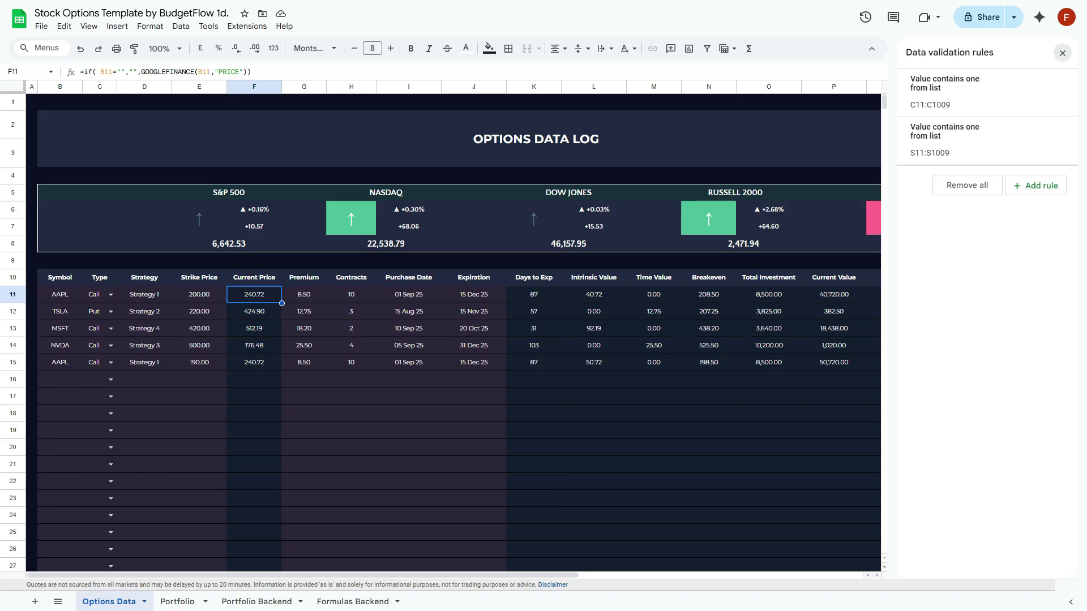
Close the data validation rules and look over the full-width options data log and the Portfolio sheet
click(1062, 53)
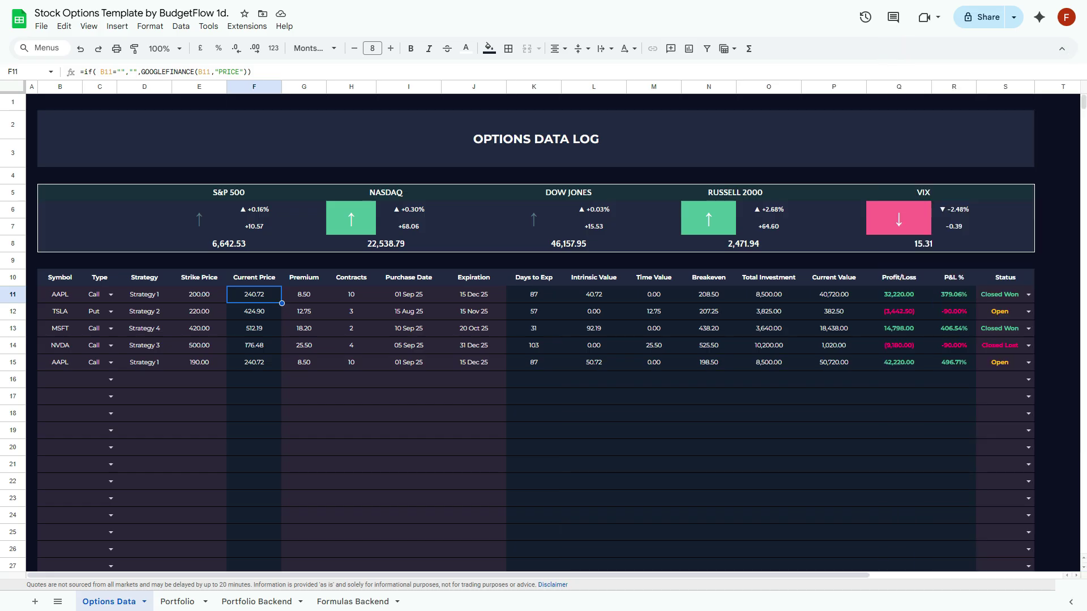
scroll(530, 329, right, 5)
scroll(531, 328, left, 5)
scroll(530, 334, down, 1)
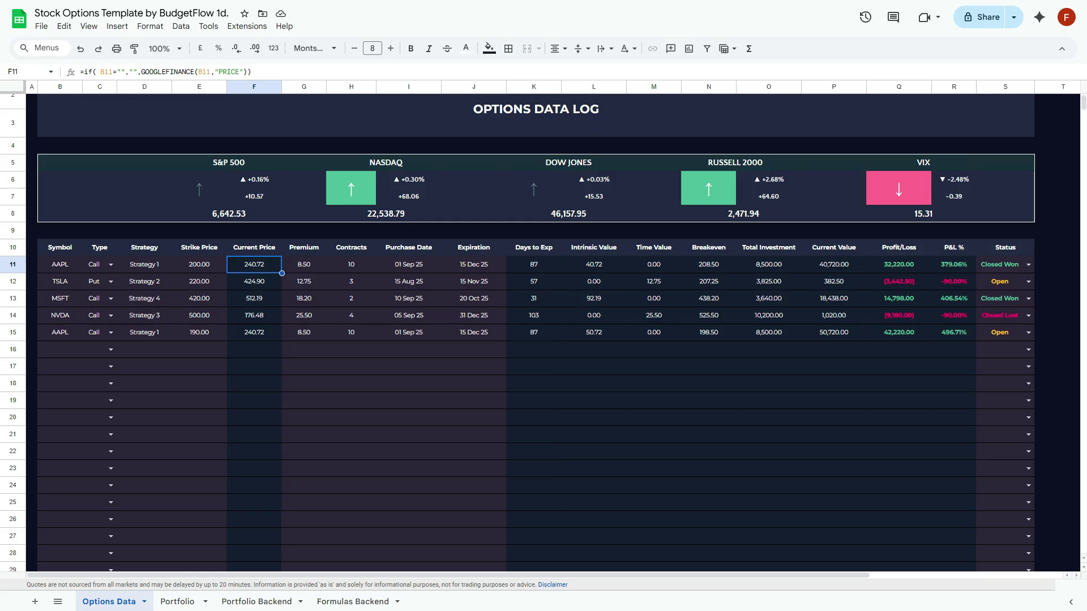
scroll(518, 332, up, 1)
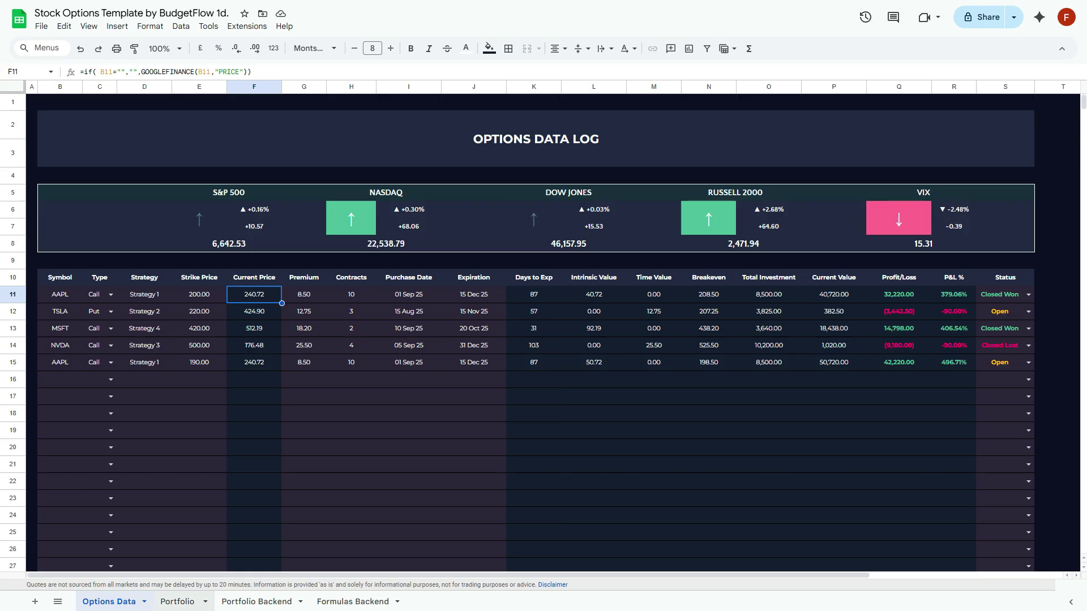
click(178, 602)
scroll(537, 333, down, 2)
scroll(538, 333, up, 2)
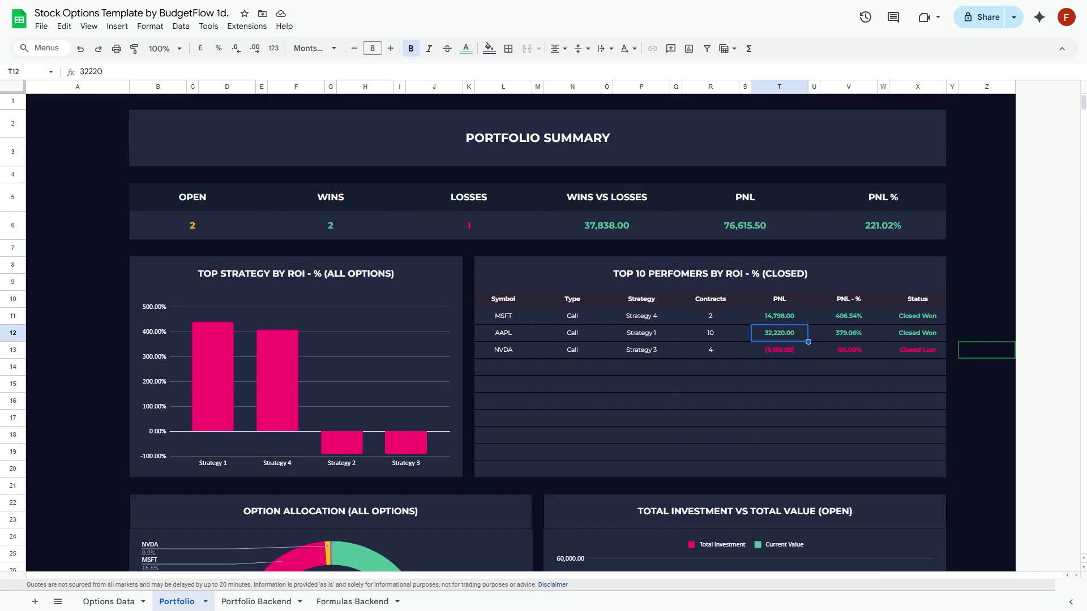